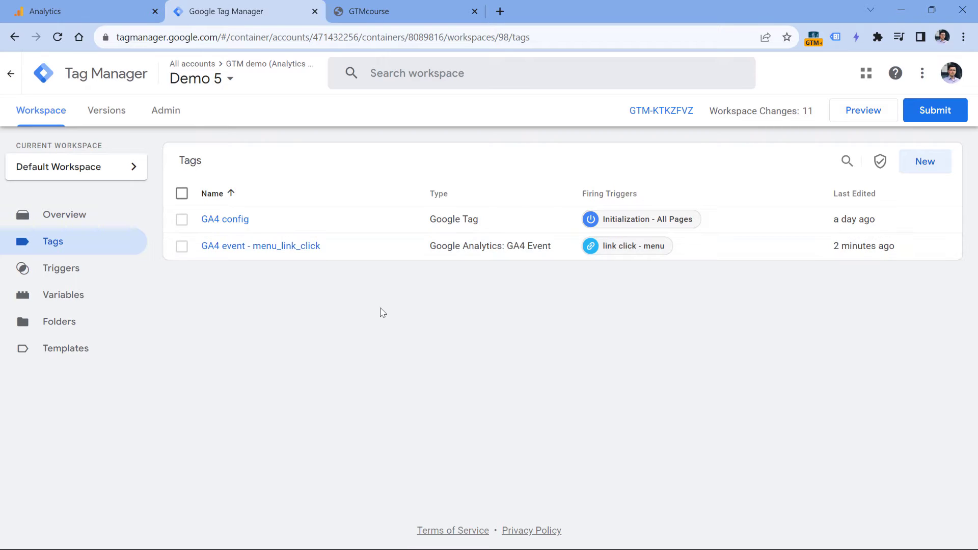
Switch to the GTMcourse T-Shirt store home page at gtmcourse.myshopify.com
{"action": "left_click", "coordinate": [404, 12]}
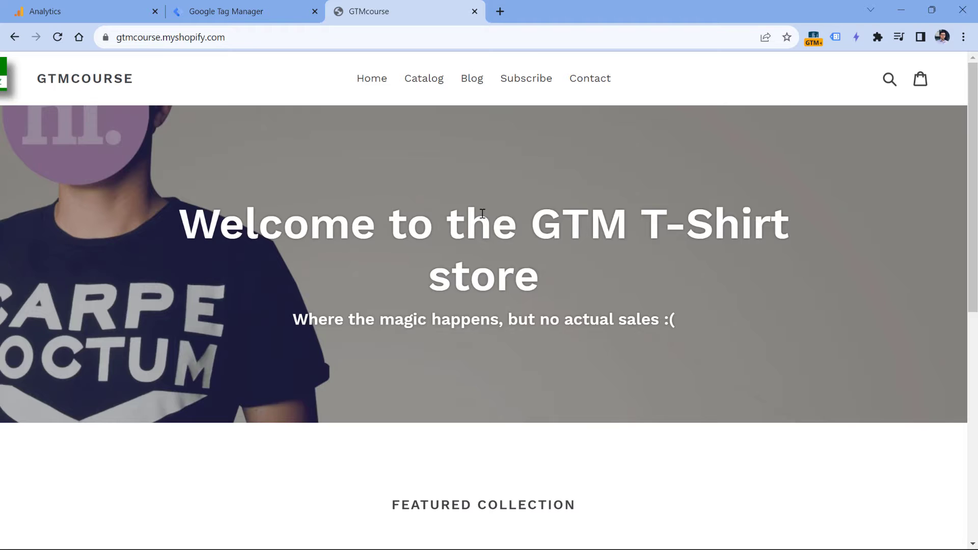
Start GTM preview mode and connect it to the GTMcourse store
{"action": "left_click", "coordinate": [285, 10]}
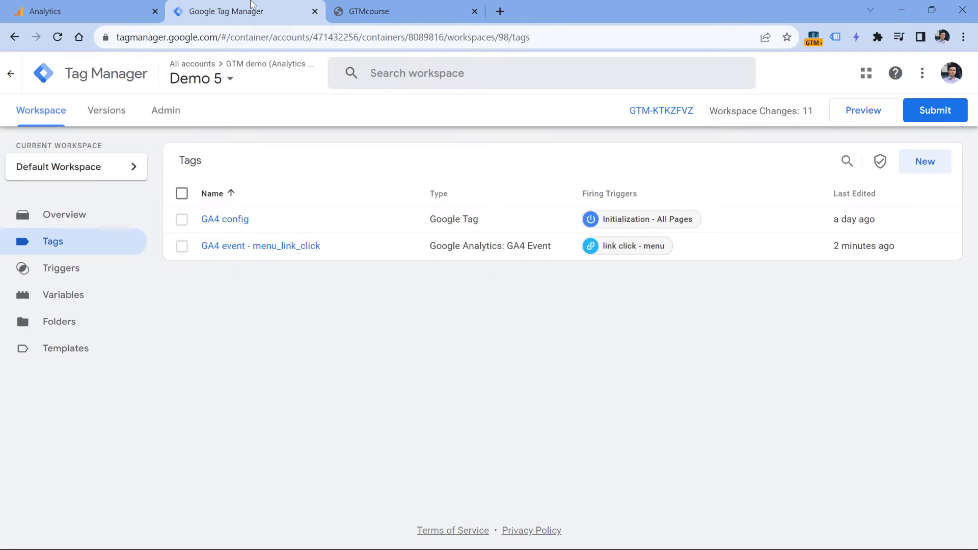
{"action": "left_click", "coordinate": [858, 112]}
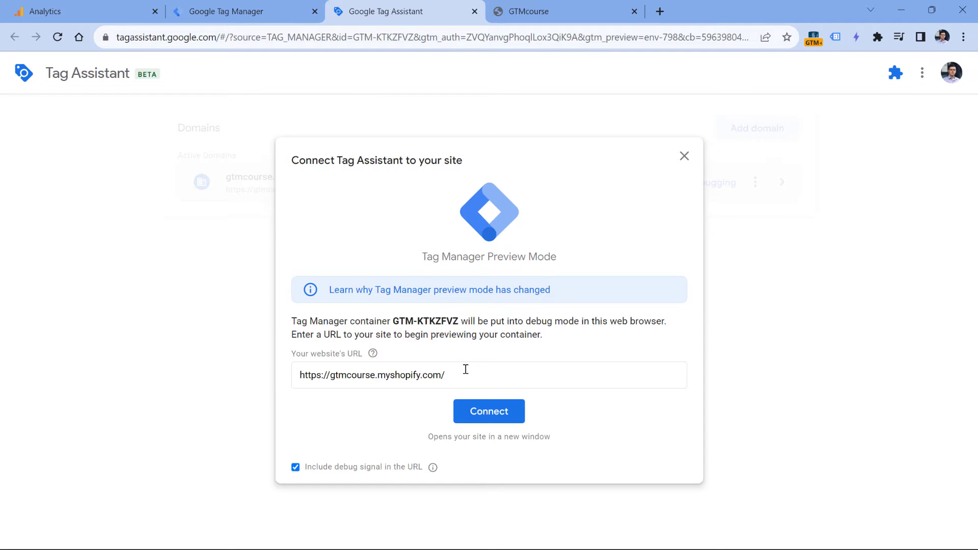
{"action": "left_click", "coordinate": [494, 410]}
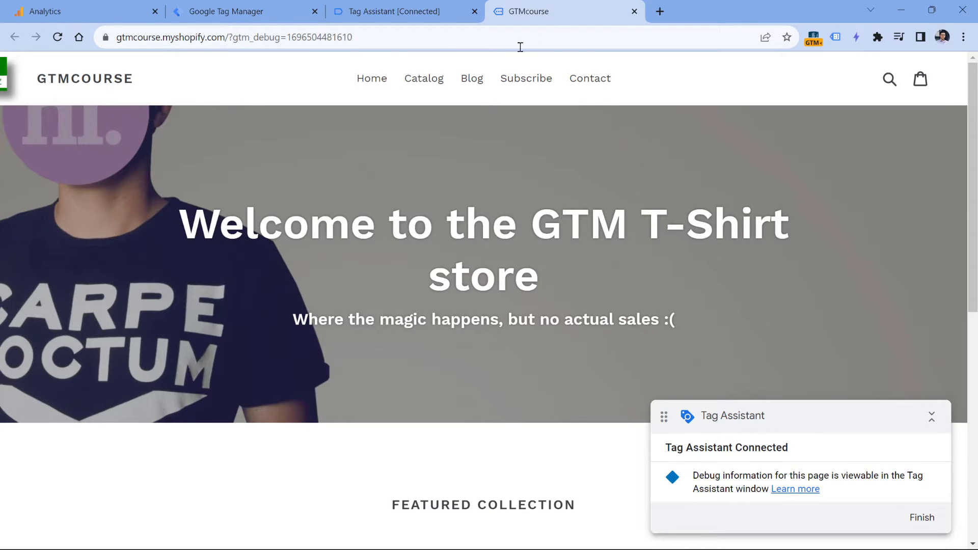
Inspect the Message event's dataLayer push of pricingPlan: "free" and its variable values
{"action": "left_click", "coordinate": [398, 16]}
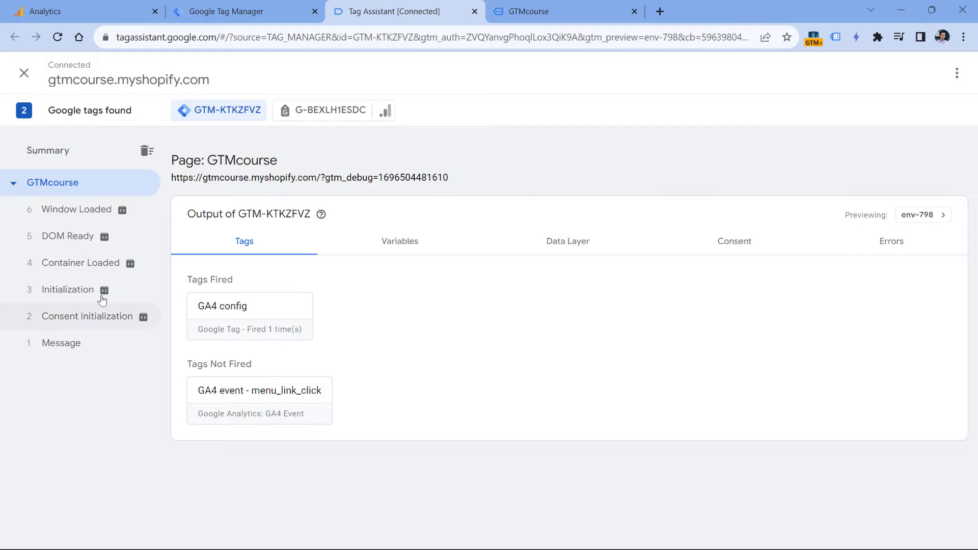
{"action": "left_click", "coordinate": [64, 350]}
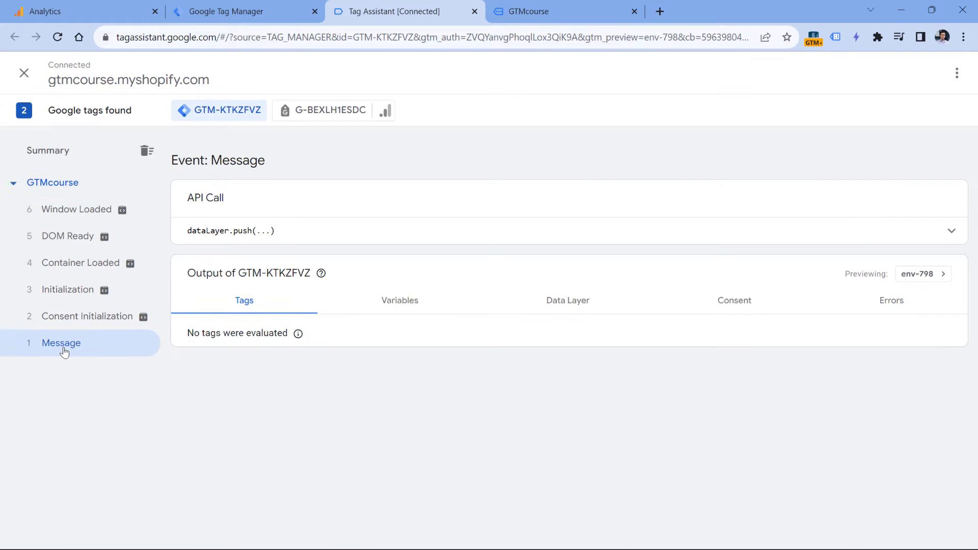
{"action": "left_click", "coordinate": [357, 225]}
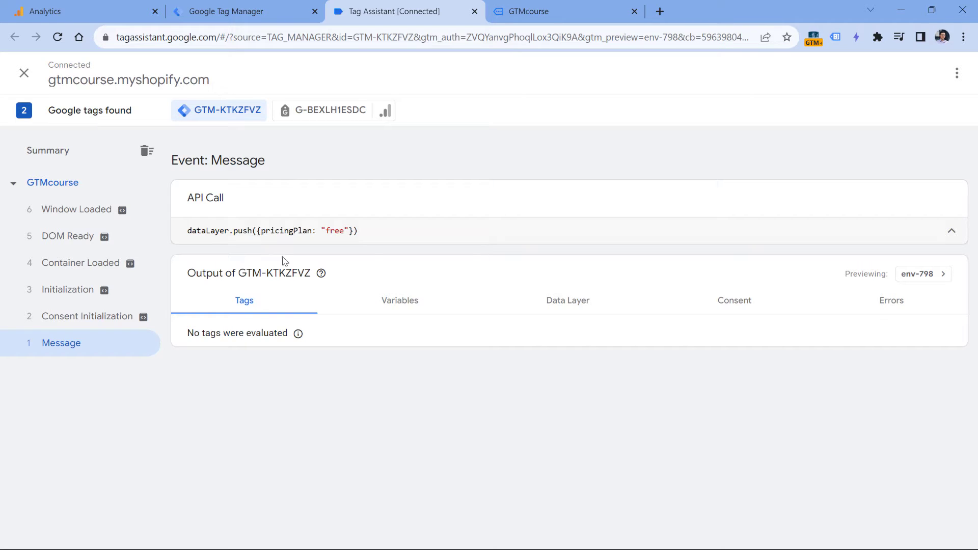
{"action": "double_click", "coordinate": [287, 230]}
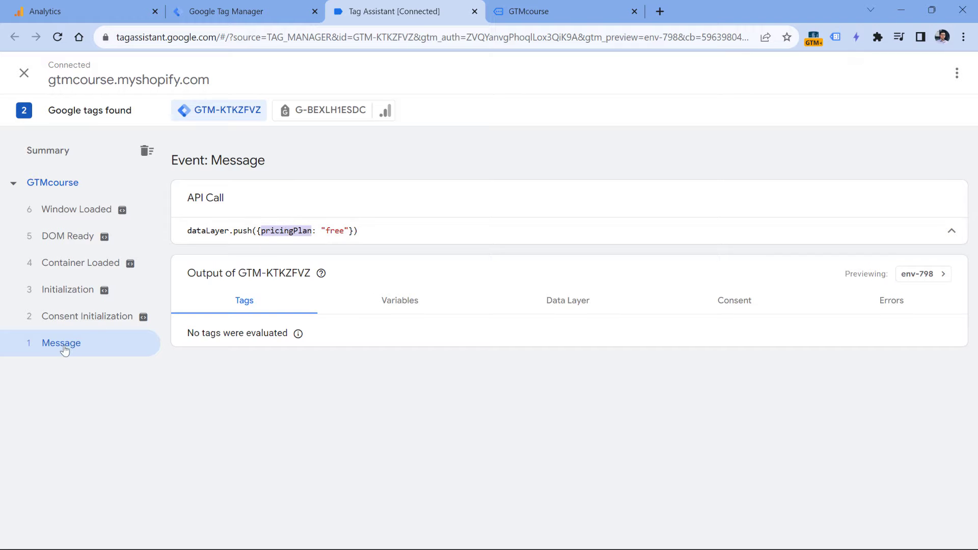
{"action": "left_click", "coordinate": [400, 302]}
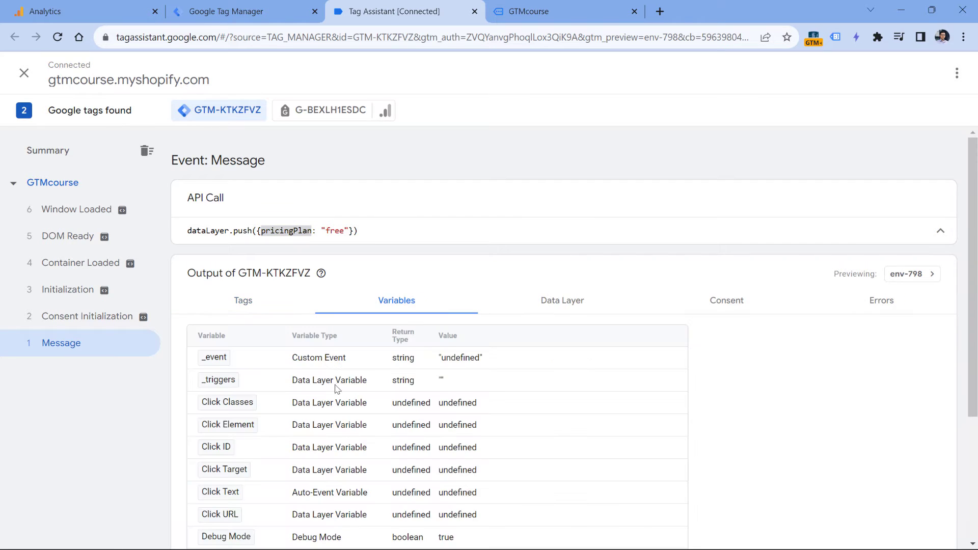
{"action": "scroll", "coordinate": [336, 388], "scroll_direction": "down", "scroll_amount": 4}
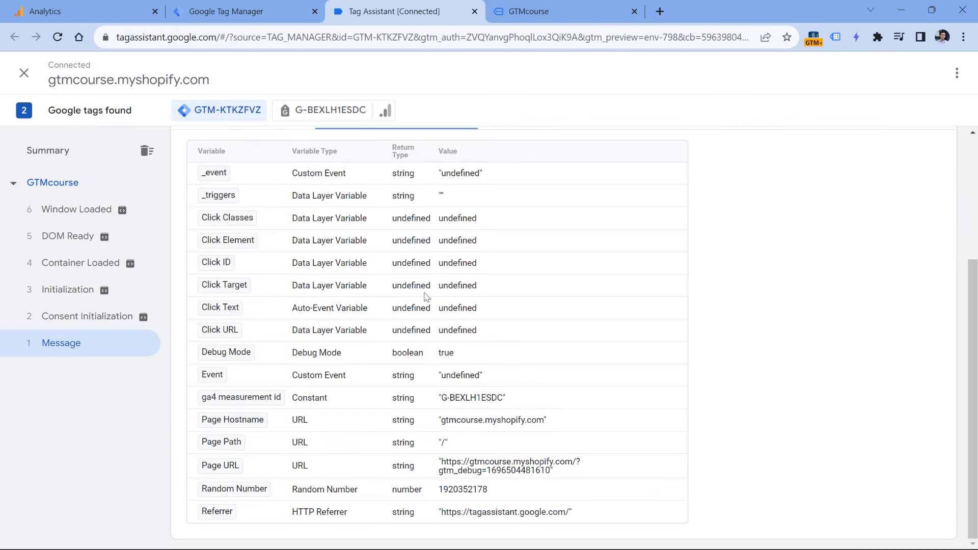
{"action": "scroll", "coordinate": [404, 296], "scroll_direction": "up", "scroll_amount": 4}
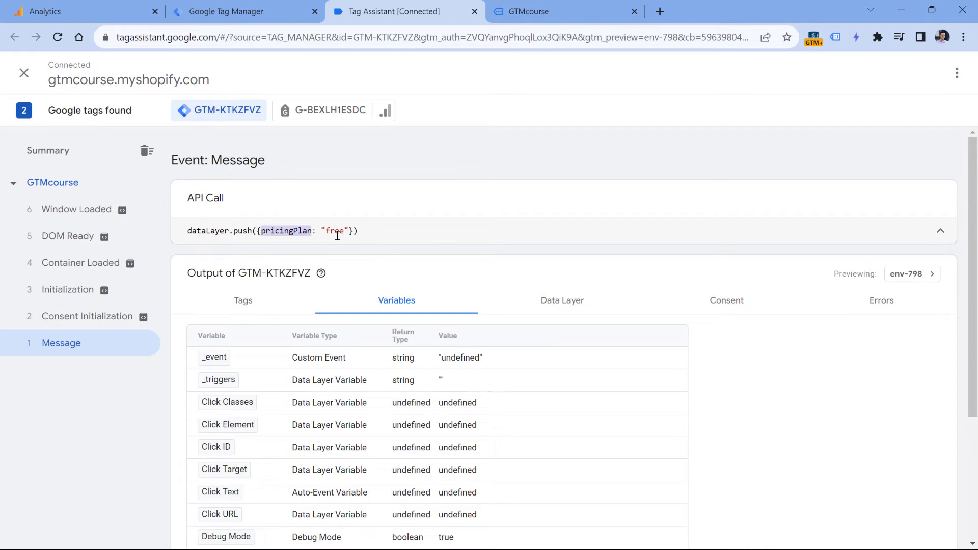
Create a new user-defined variable of type Data Layer Variable
{"action": "left_click", "coordinate": [246, 5]}
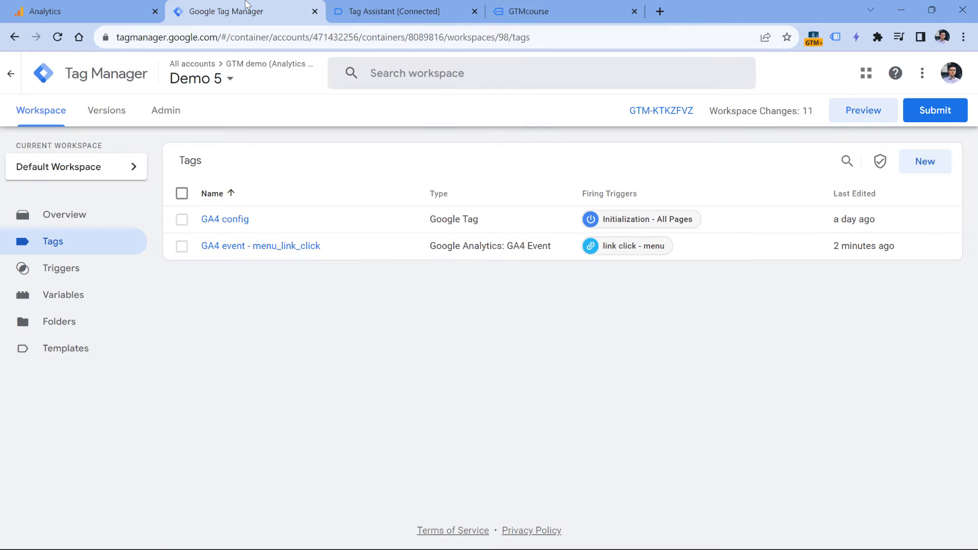
{"action": "left_click", "coordinate": [63, 305]}
{"action": "scroll", "coordinate": [204, 281], "scroll_direction": "down", "scroll_amount": 3}
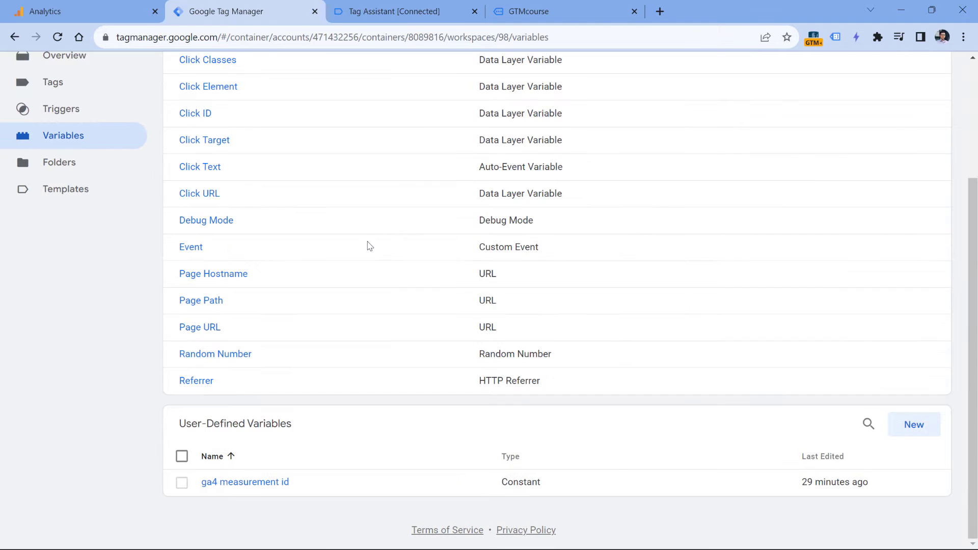
{"action": "left_click", "coordinate": [914, 425]}
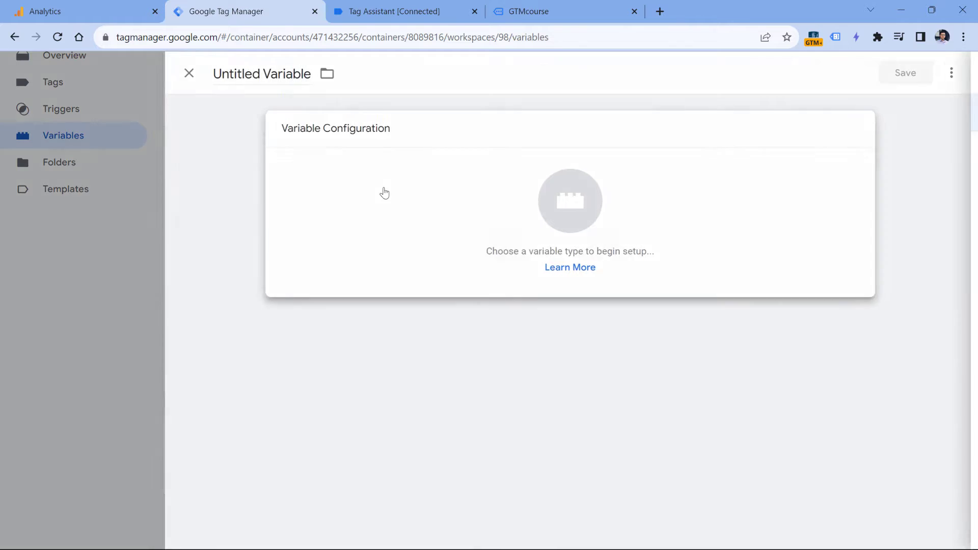
{"action": "left_click", "coordinate": [367, 198]}
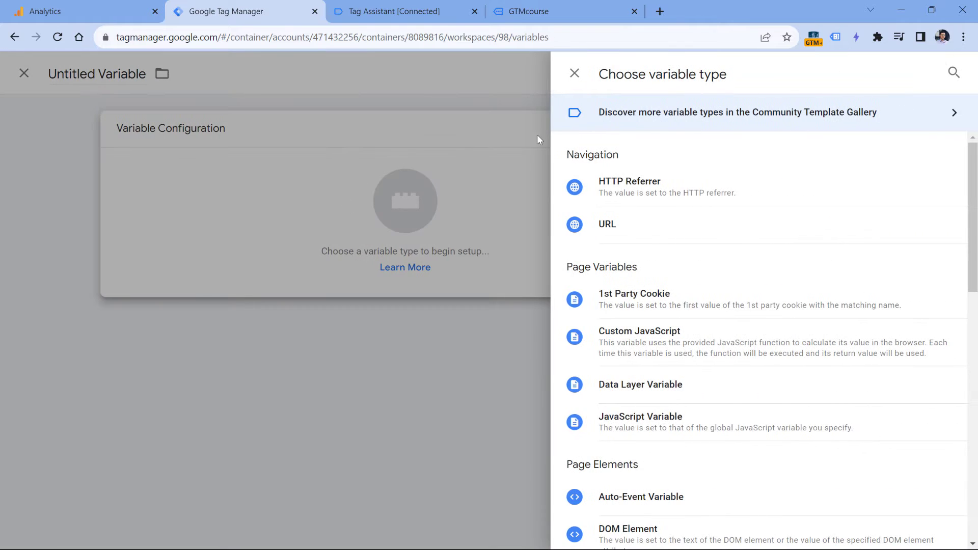
{"action": "left_click", "coordinate": [640, 395]}
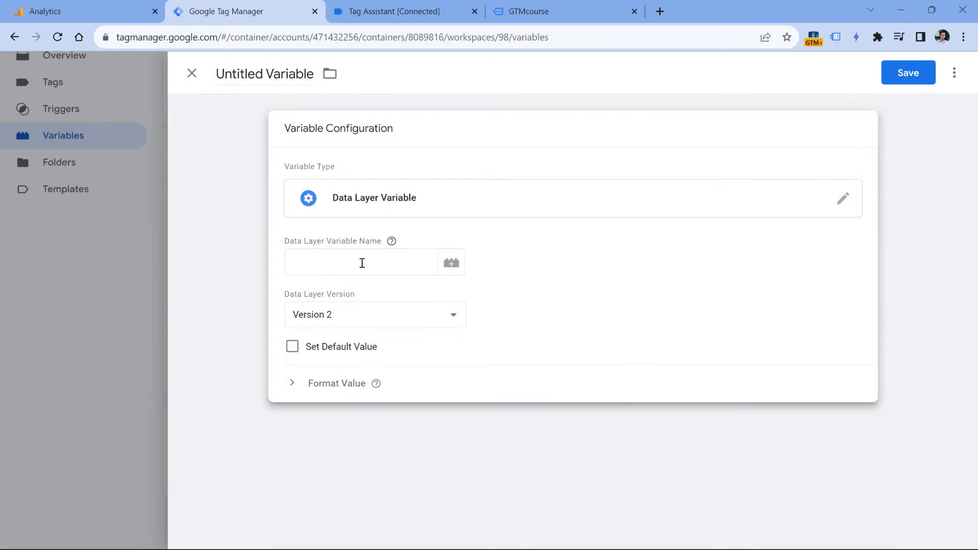
Set the key to pricingPlan, name the variable 'dlv - pricingPlan', and save
{"action": "left_click", "coordinate": [362, 263]}
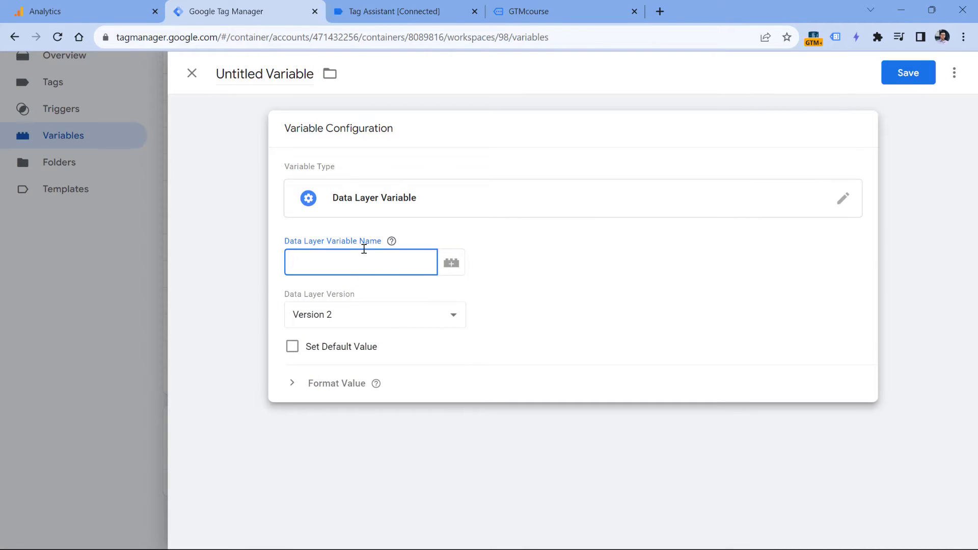
{"action": "left_click", "coordinate": [402, 14]}
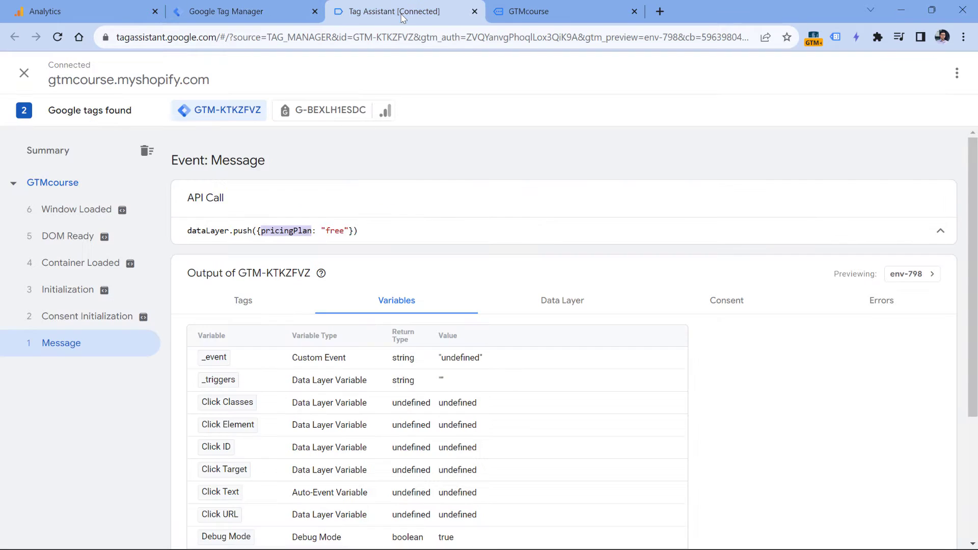
{"action": "right_click", "coordinate": [286, 231]}
{"action": "left_click", "coordinate": [301, 241]}
{"action": "key", "text": "ctrl+shift+Tab"}
{"action": "key", "text": "ctrl+v"}
{"action": "triple_click", "coordinate": [264, 74]}
{"action": "type", "text": "dlv -"}
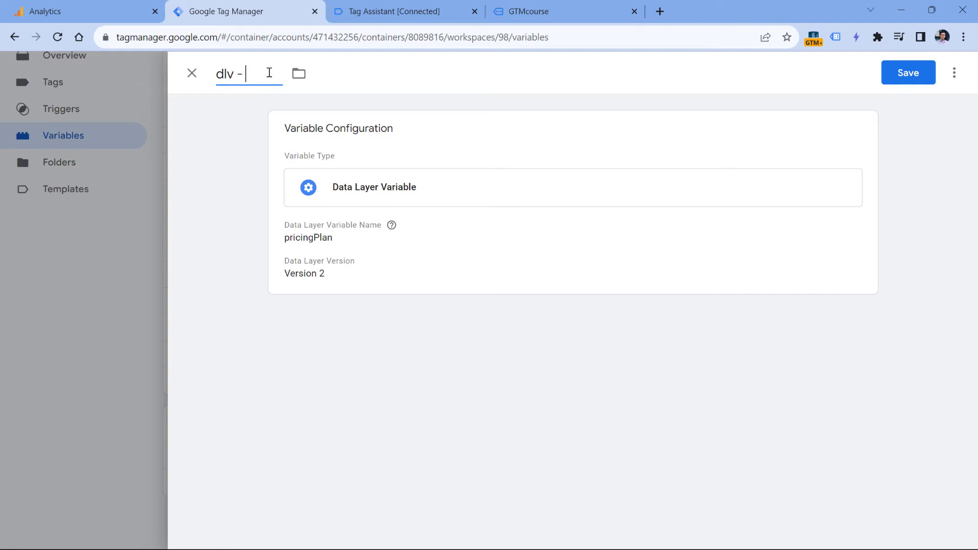
{"action": "key", "text": "ctrl+v"}
{"action": "left_click", "coordinate": [901, 80]}
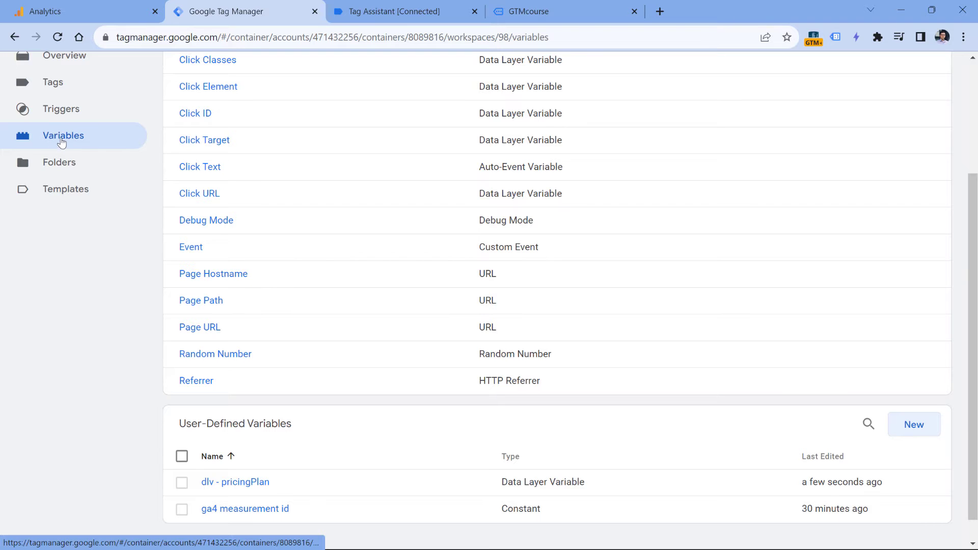
Create a new Google Tag: Event Settings variable
{"action": "left_click", "coordinate": [913, 426]}
{"action": "left_click", "coordinate": [376, 201]}
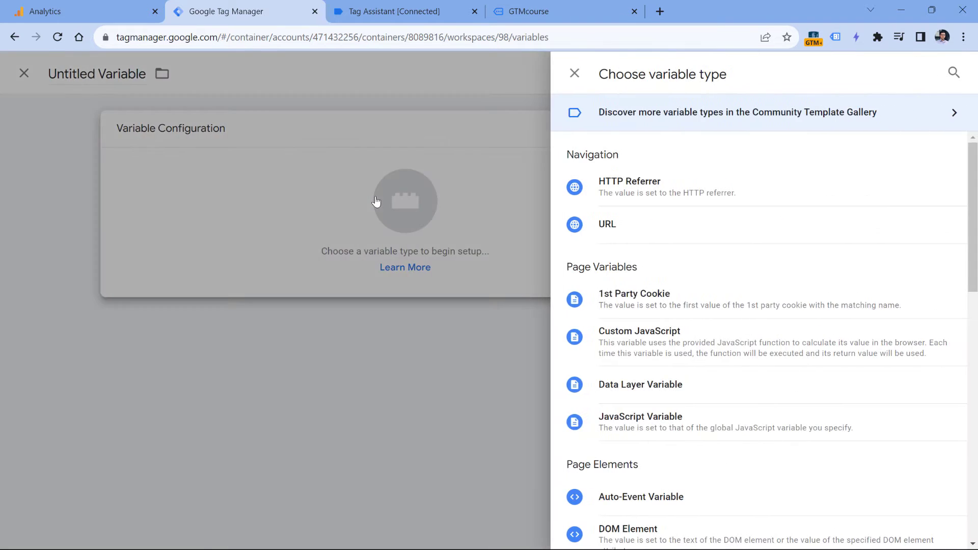
{"action": "scroll", "coordinate": [641, 264], "scroll_direction": "down", "scroll_amount": 9}
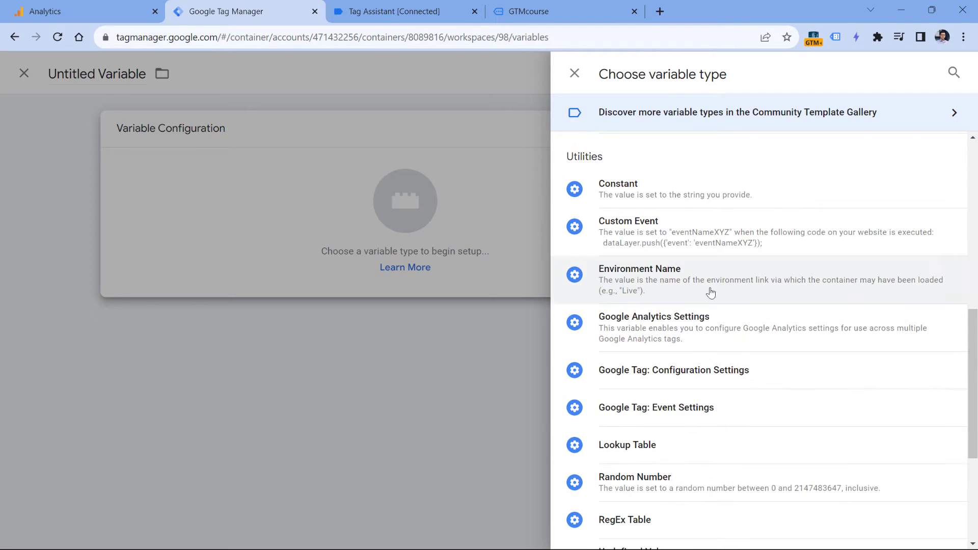
{"action": "left_click", "coordinate": [661, 413]}
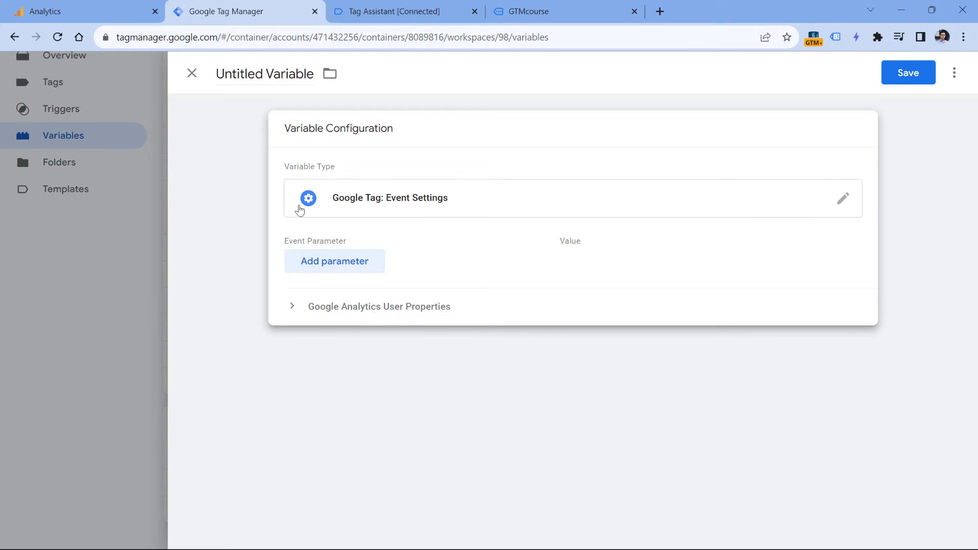
Add user property pricing_plan with value {{dlv - pricingPlan}}
{"action": "left_click", "coordinate": [293, 308]}
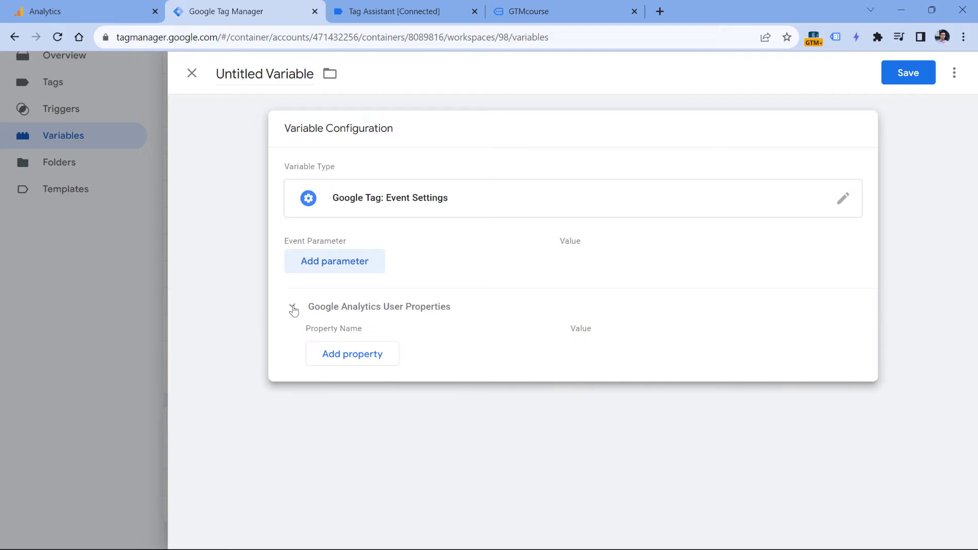
{"action": "left_click", "coordinate": [356, 355]}
{"action": "left_click", "coordinate": [384, 349]}
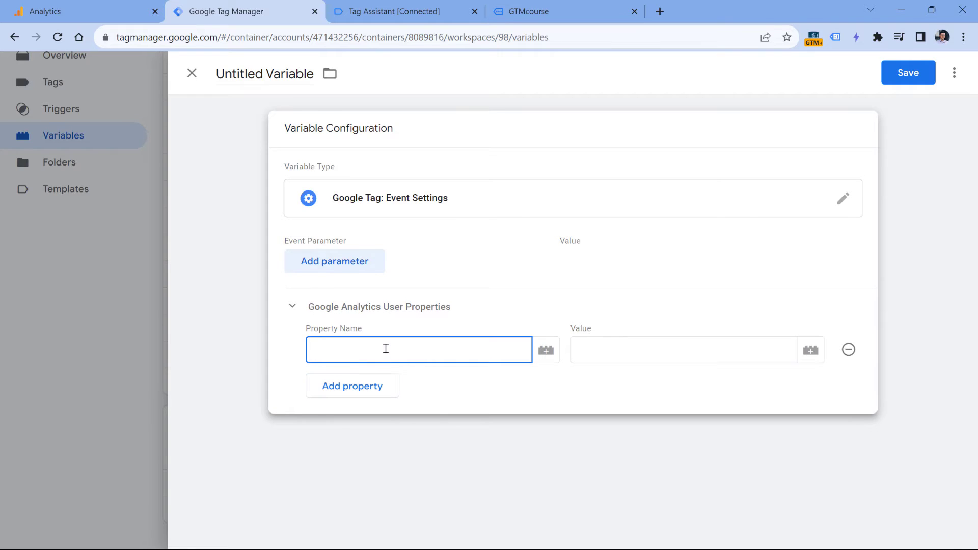
{"action": "key", "text": "ctrl+Tab"}
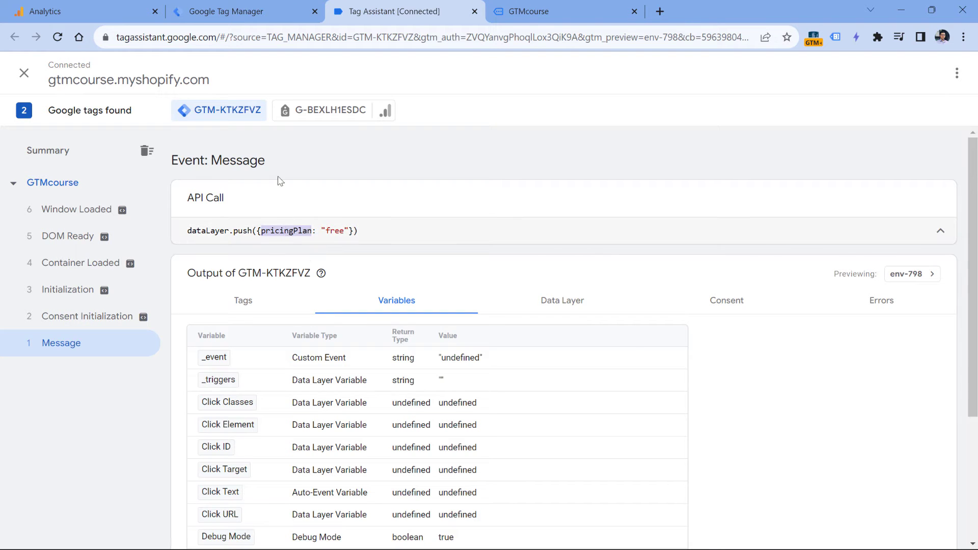
{"action": "left_click", "coordinate": [240, 11]}
{"action": "type", "text": "pricing_plan"}
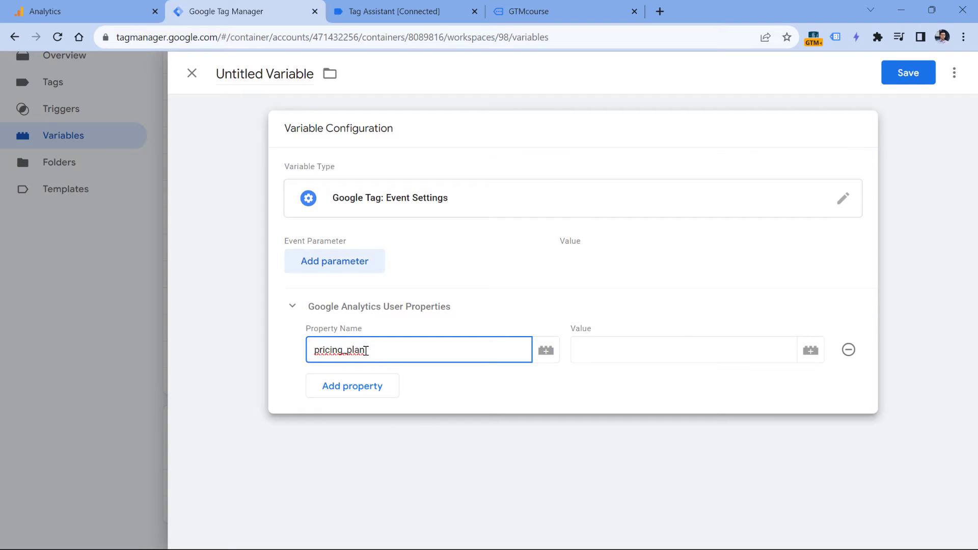
{"action": "left_click", "coordinate": [711, 353]}
{"action": "left_click", "coordinate": [811, 350]}
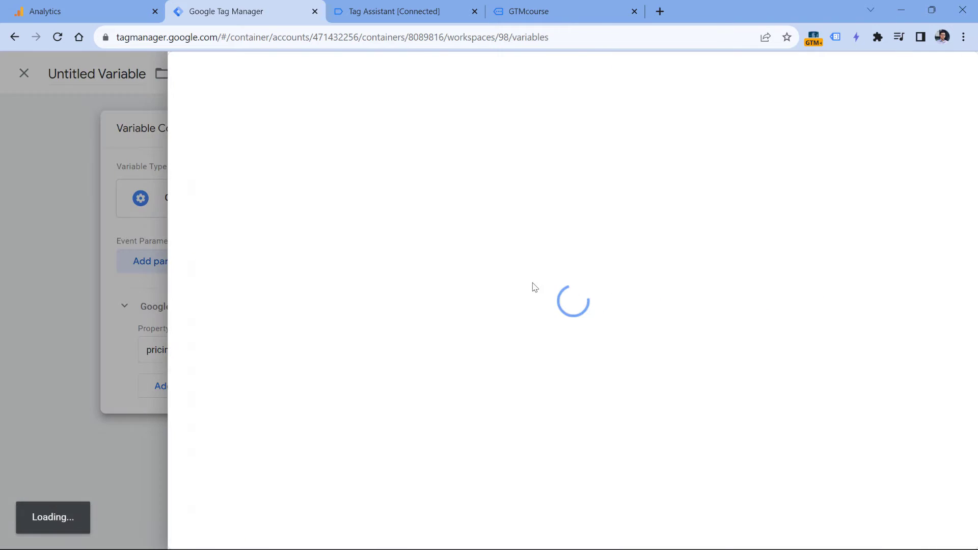
{"action": "left_click", "coordinate": [232, 321]}
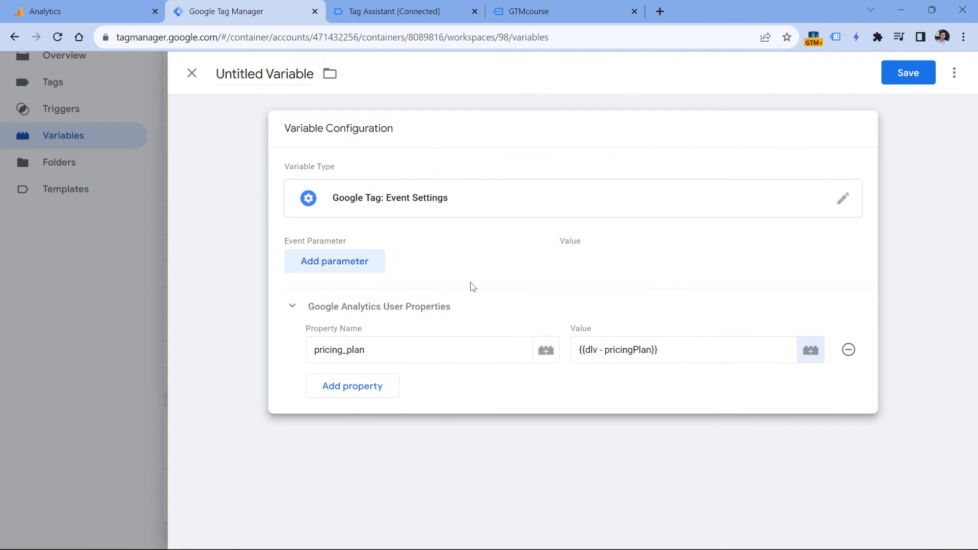
Name the variable 'GA4 event settings' and save it
{"action": "left_click", "coordinate": [265, 76]}
{"action": "type", "text": "GA4 "}
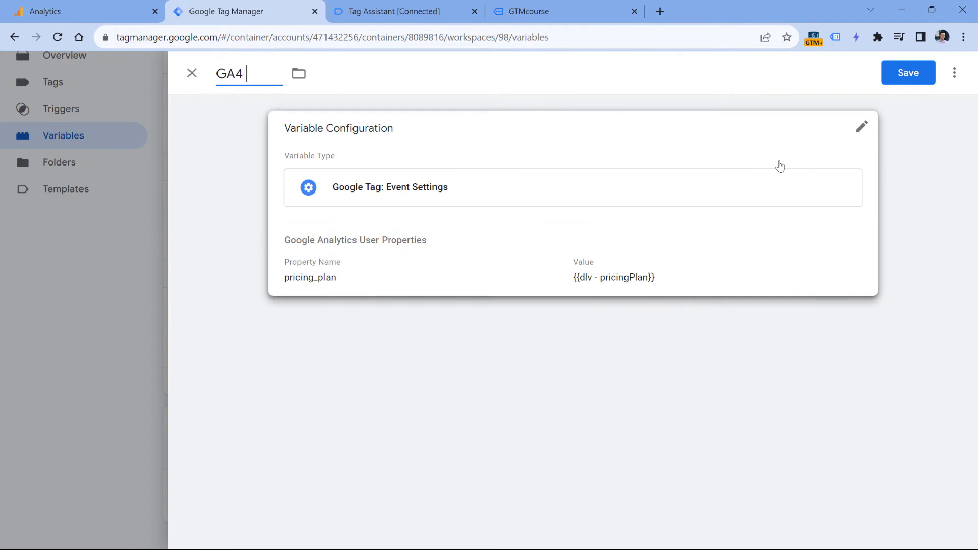
{"action": "type", "text": "event settings"}
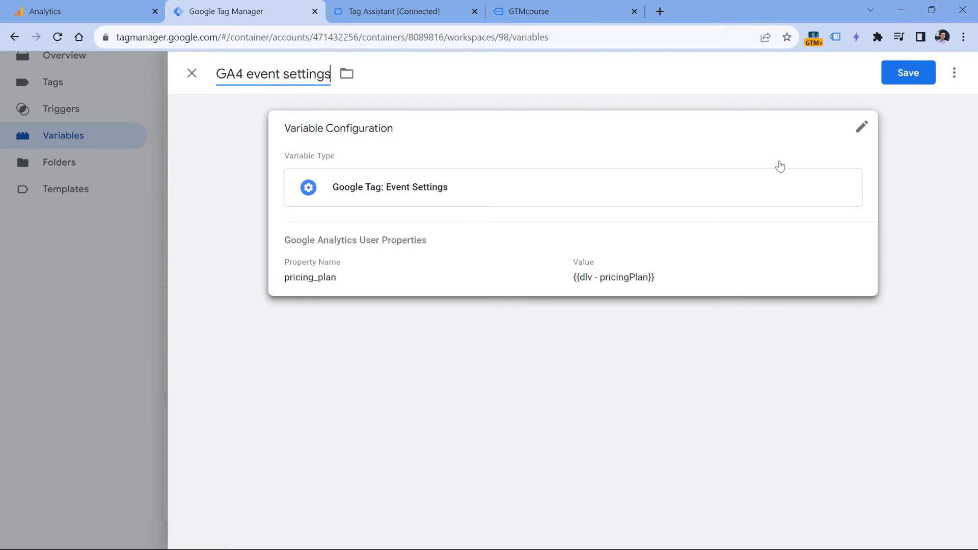
{"action": "left_click", "coordinate": [910, 75]}
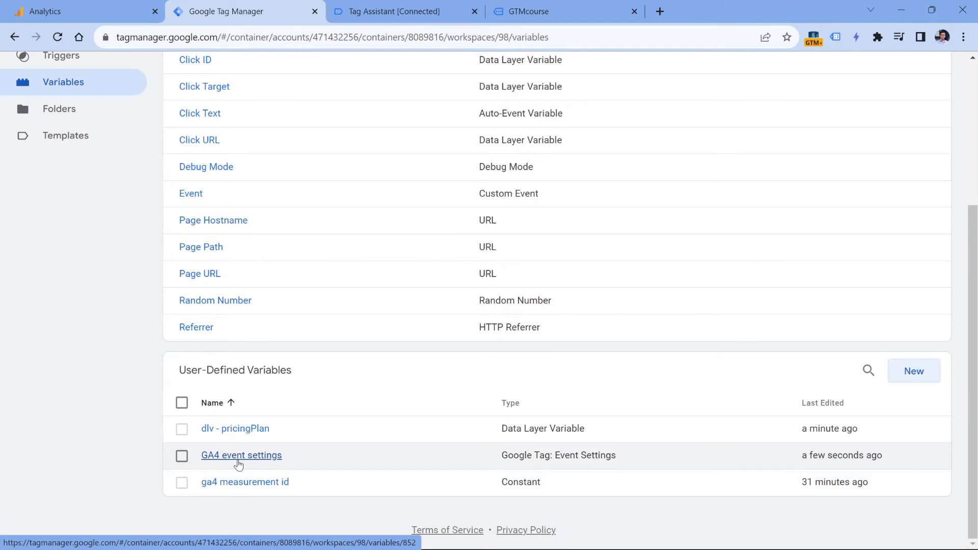
Set the GA4 config tag's shared Event Settings Variable to {{GA4 event settings}} and save
{"action": "scroll", "coordinate": [216, 353], "scroll_direction": "up", "scroll_amount": 3}
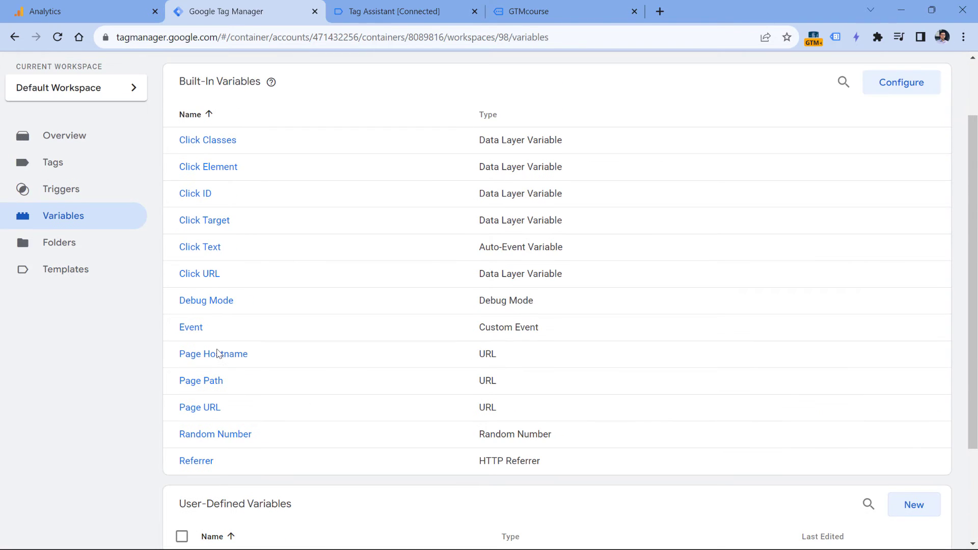
{"action": "left_click", "coordinate": [57, 164]}
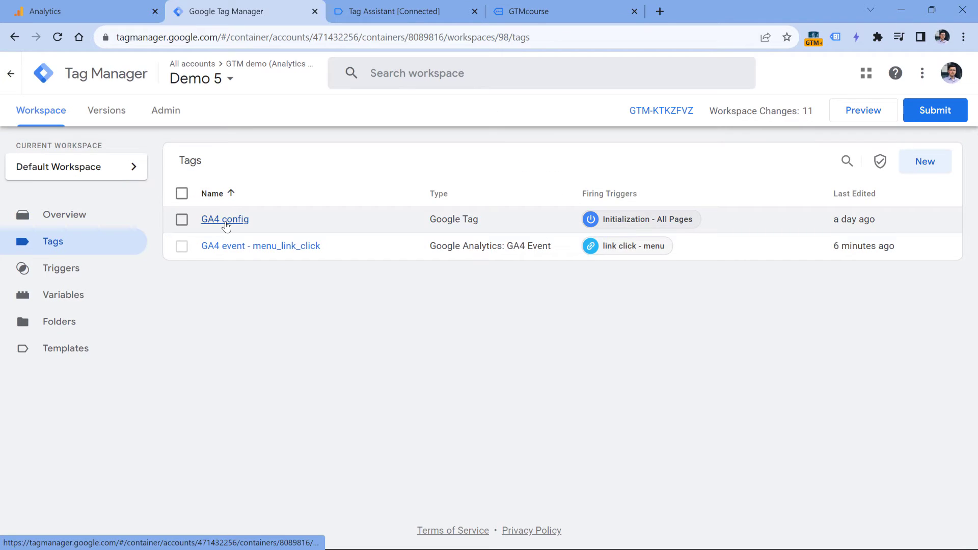
{"action": "left_click", "coordinate": [225, 222]}
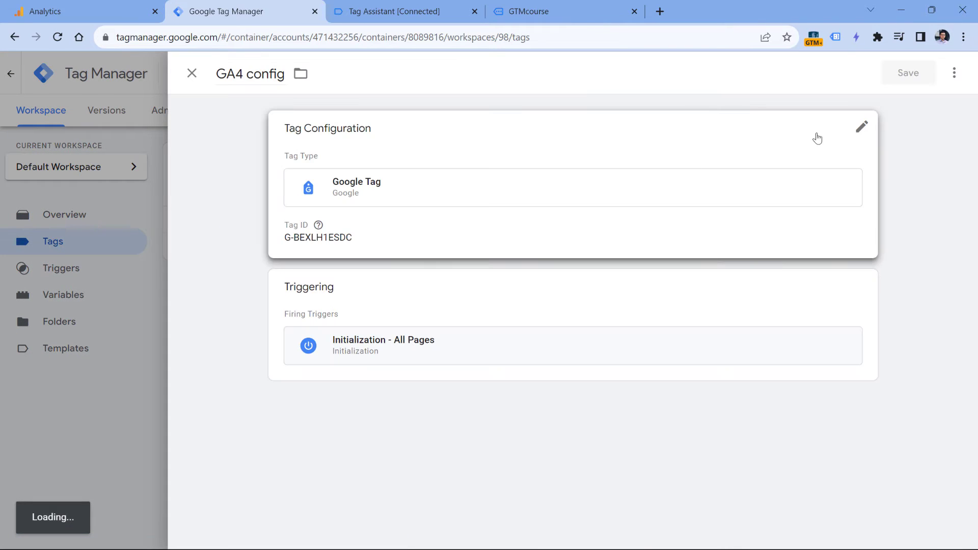
{"action": "left_click", "coordinate": [861, 127]}
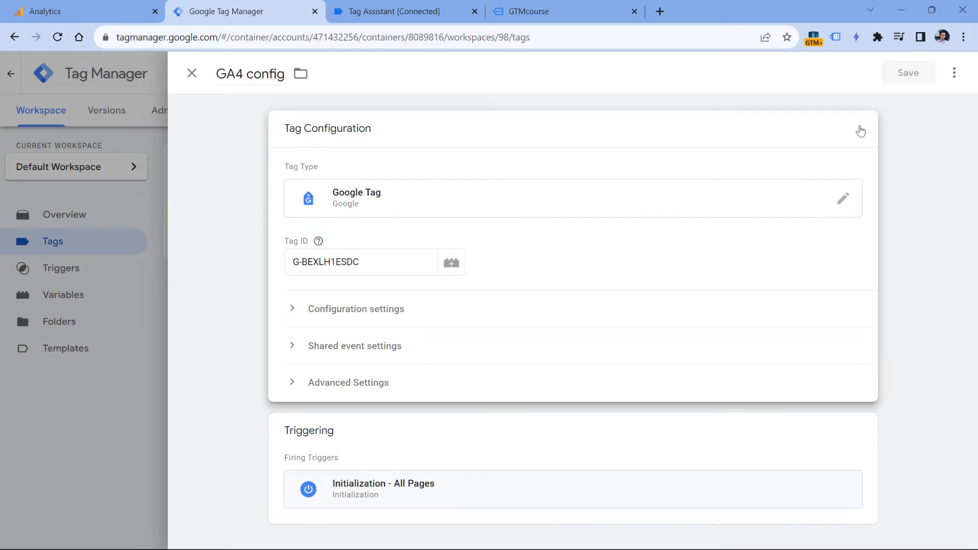
{"action": "left_click", "coordinate": [321, 351]}
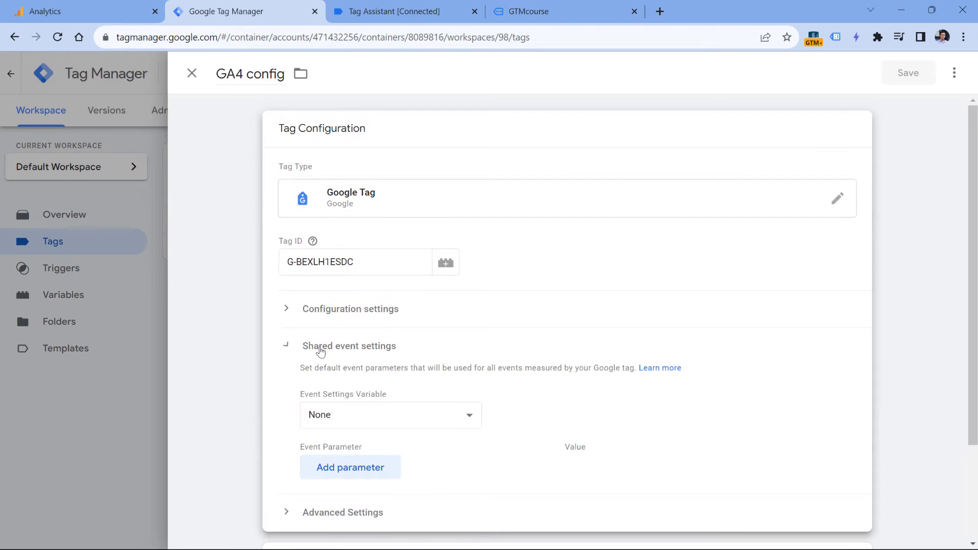
{"action": "left_click", "coordinate": [385, 419]}
{"action": "left_click", "coordinate": [361, 448]}
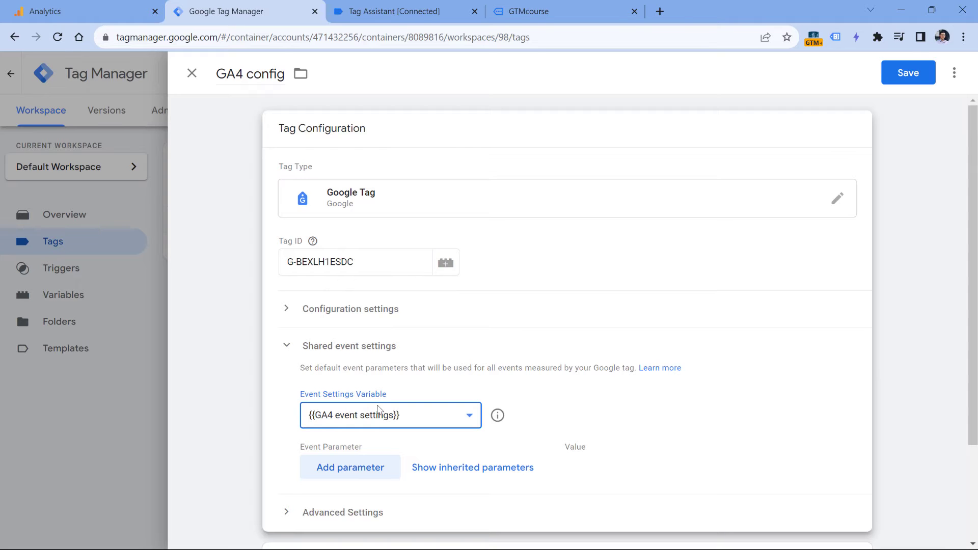
{"action": "left_click", "coordinate": [911, 77]}
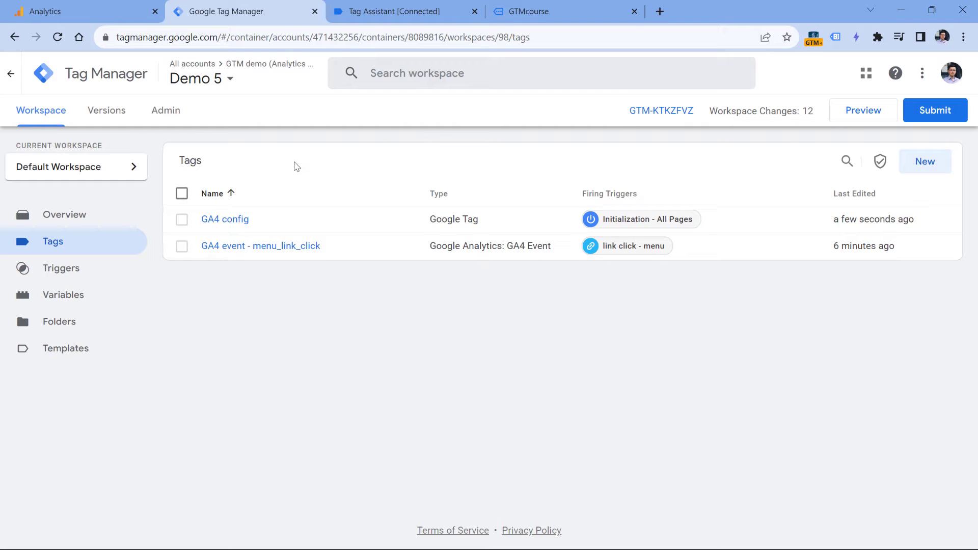
Set the GA4 event - menu_link_click tag's Event Settings Variable to {{GA4 event settings}} and save
{"action": "left_click", "coordinate": [257, 247]}
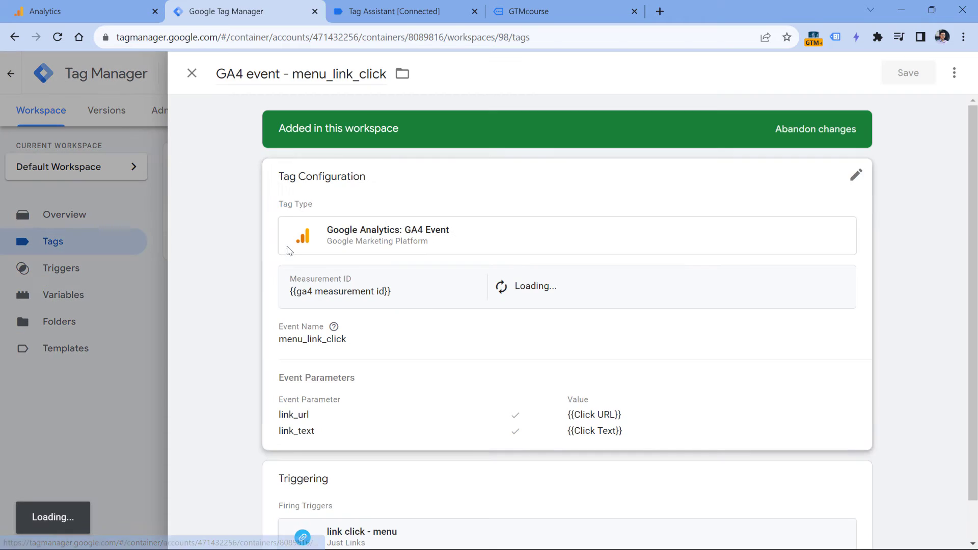
{"action": "scroll", "coordinate": [427, 156], "scroll_direction": "down", "scroll_amount": 1}
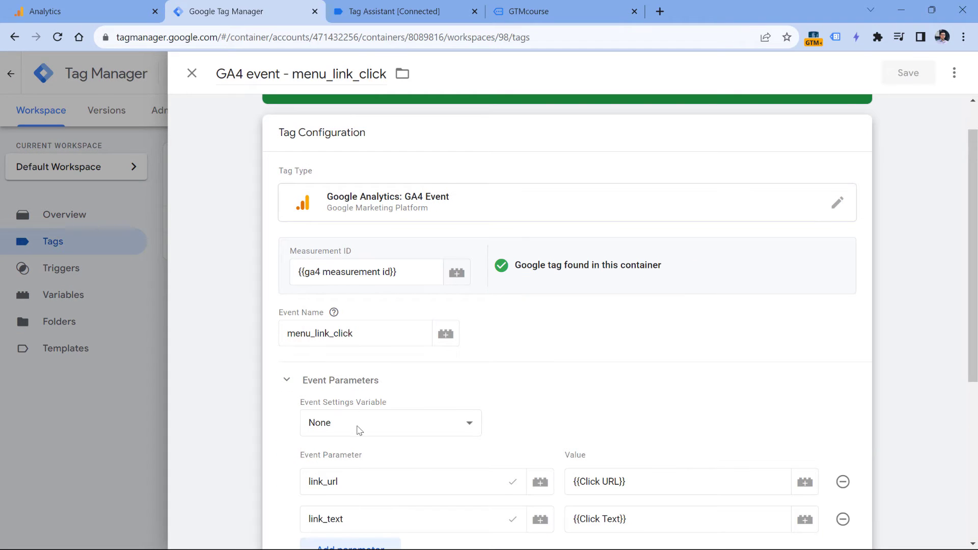
{"action": "left_click", "coordinate": [382, 427]}
{"action": "left_click", "coordinate": [367, 455]}
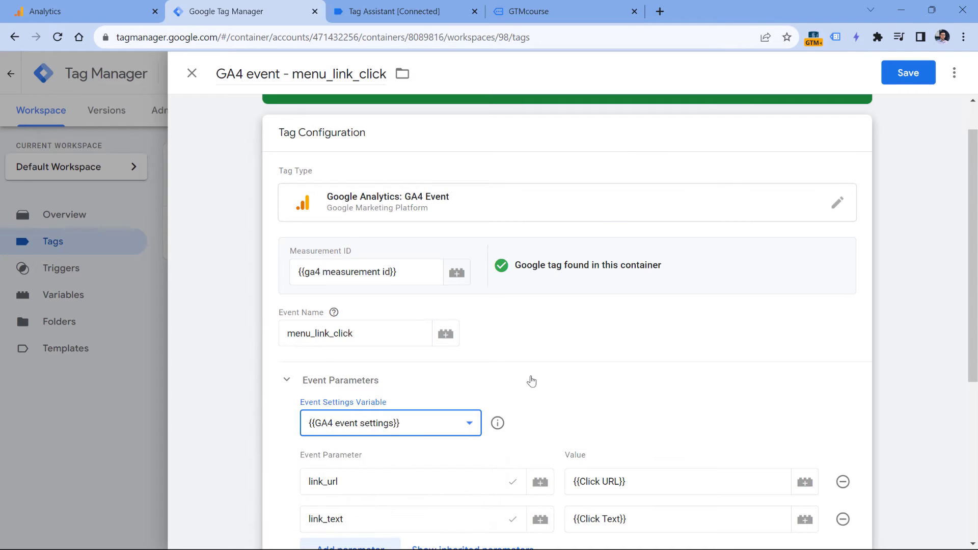
{"action": "scroll", "coordinate": [619, 308], "scroll_direction": "down", "scroll_amount": 1}
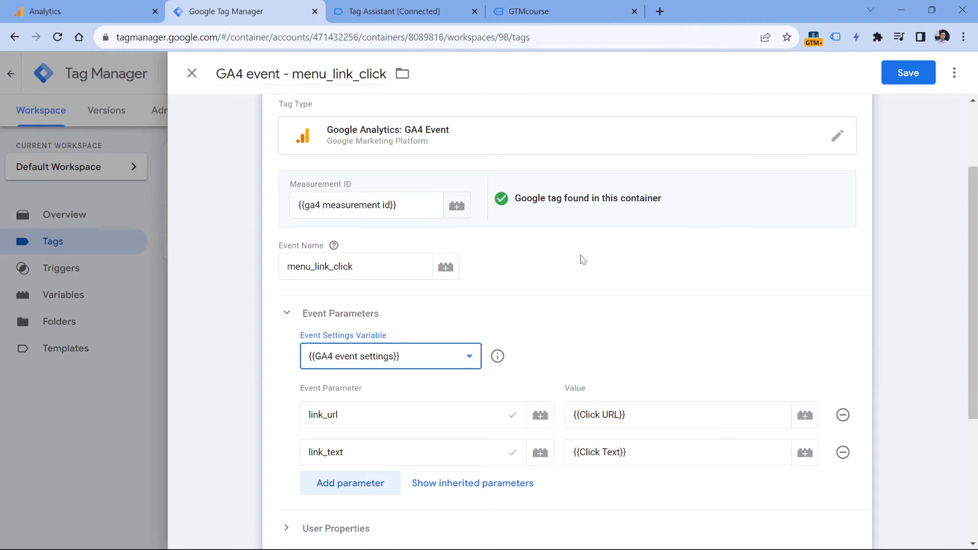
{"action": "left_click_drag", "start_coordinate": [399, 201], "coordinate": [291, 206]}
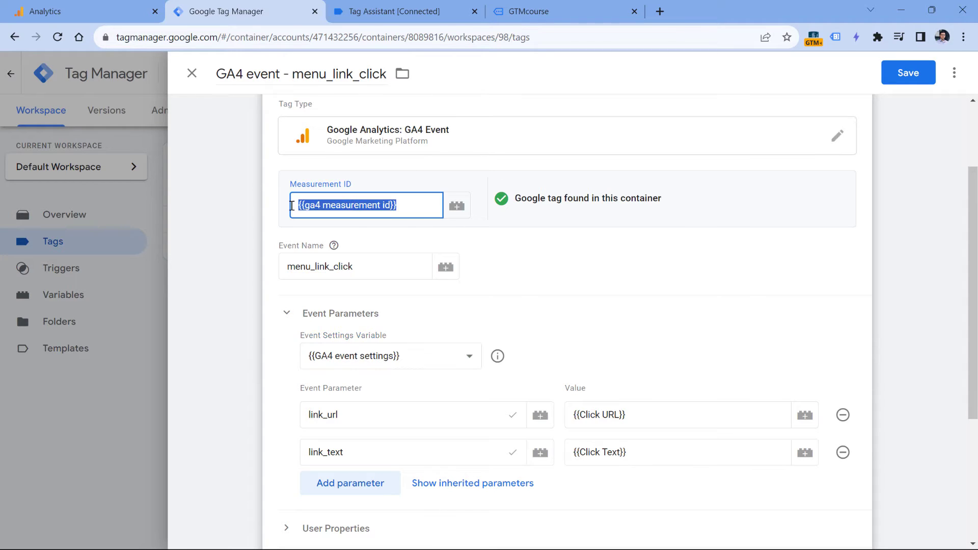
{"action": "left_click", "coordinate": [326, 266]}
{"action": "double_click", "coordinate": [326, 266]}
{"action": "left_click", "coordinate": [511, 431]}
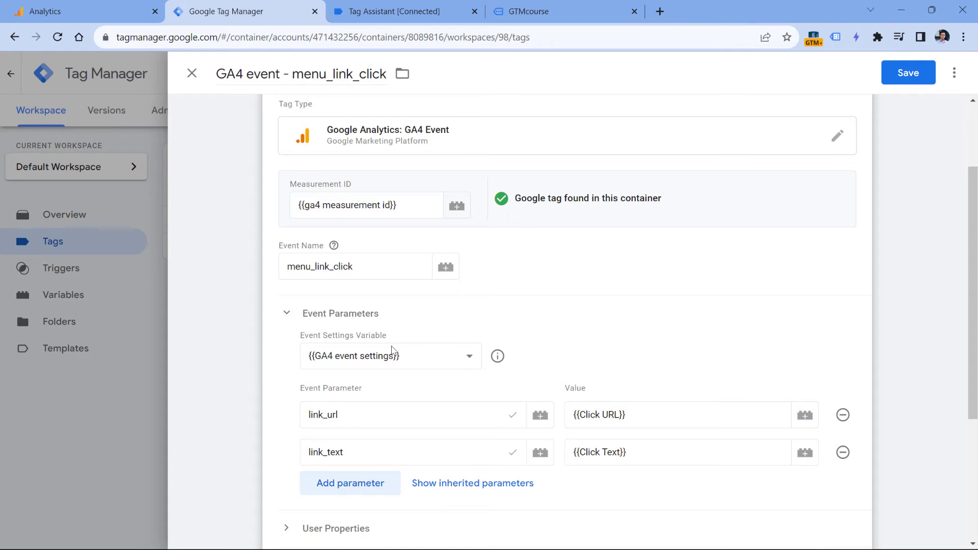
{"action": "left_click", "coordinate": [905, 72]}
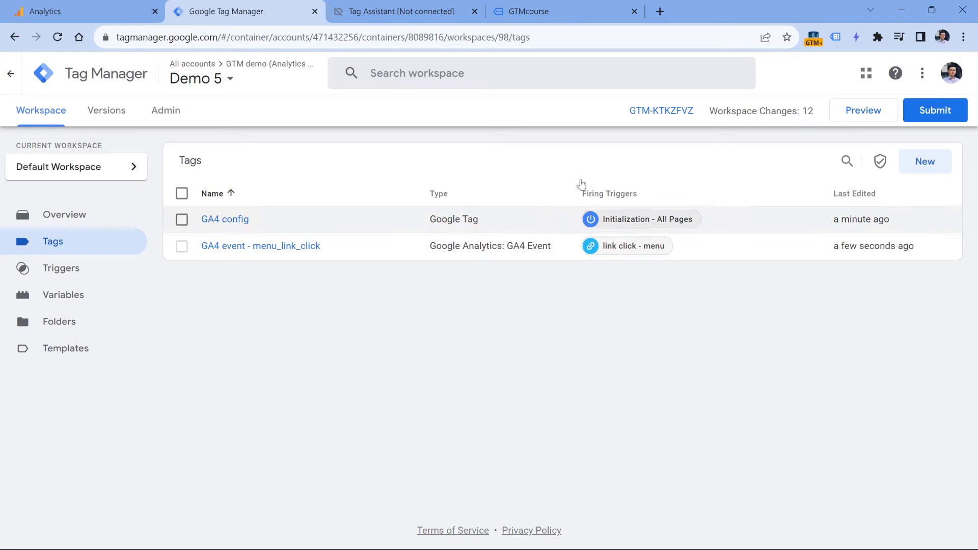
Restart preview and confirm the GA4 config tag on Initialization sends pricing_plan "free"
{"action": "left_click", "coordinate": [865, 113]}
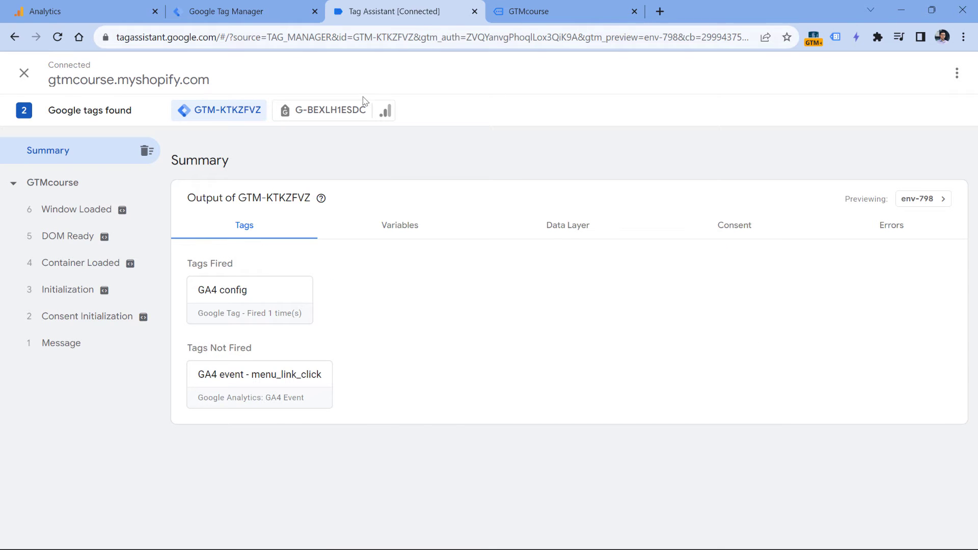
{"action": "left_click", "coordinate": [72, 301]}
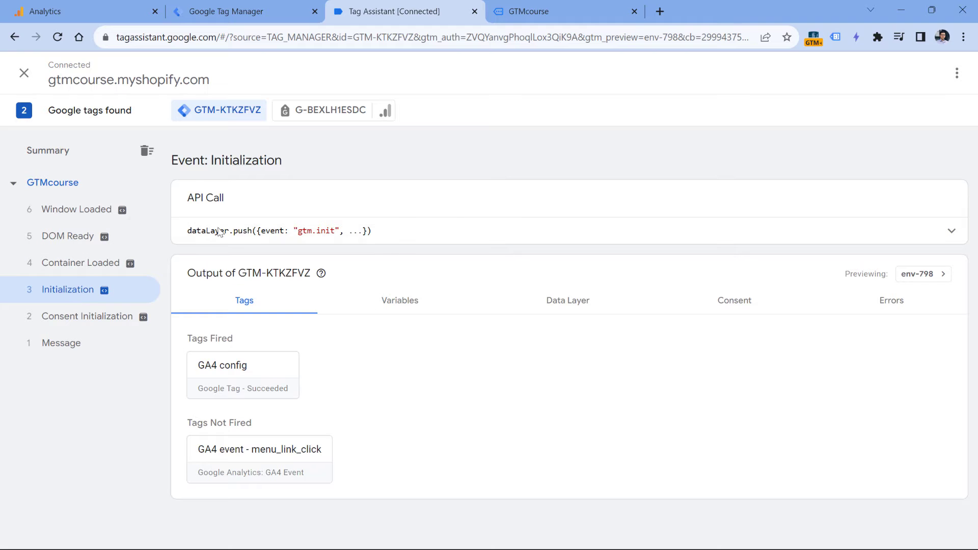
{"action": "left_click", "coordinate": [246, 372]}
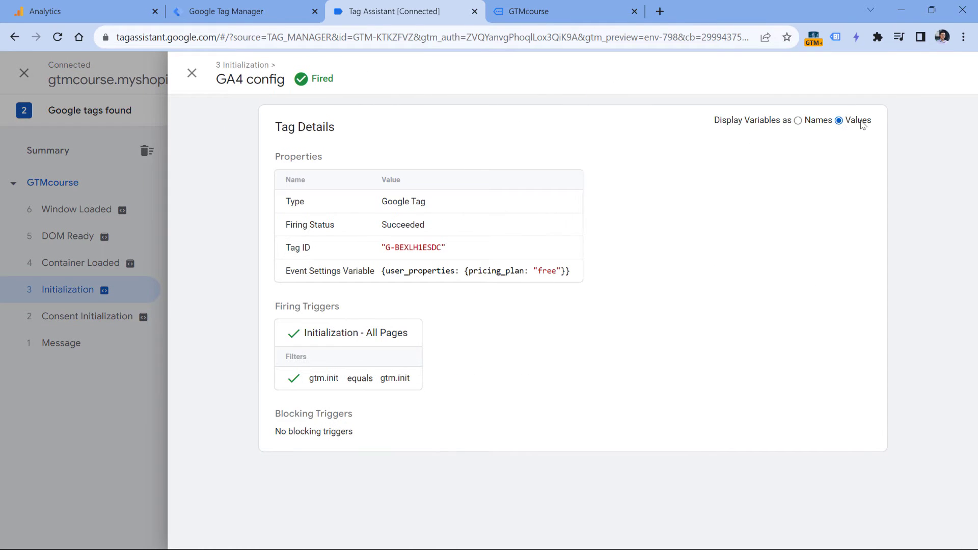
{"action": "left_click_drag", "start_coordinate": [468, 270], "coordinate": [560, 271]}
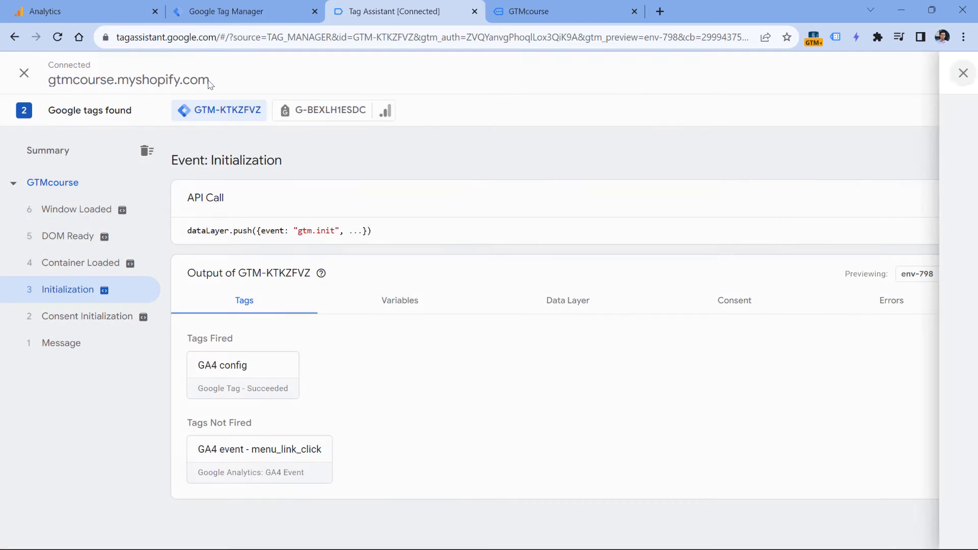
{"action": "left_click", "coordinate": [192, 73]}
Click the store's Blog menu link, then inspect the fired menu_link_click tag's full properties
{"action": "left_click", "coordinate": [541, 10]}
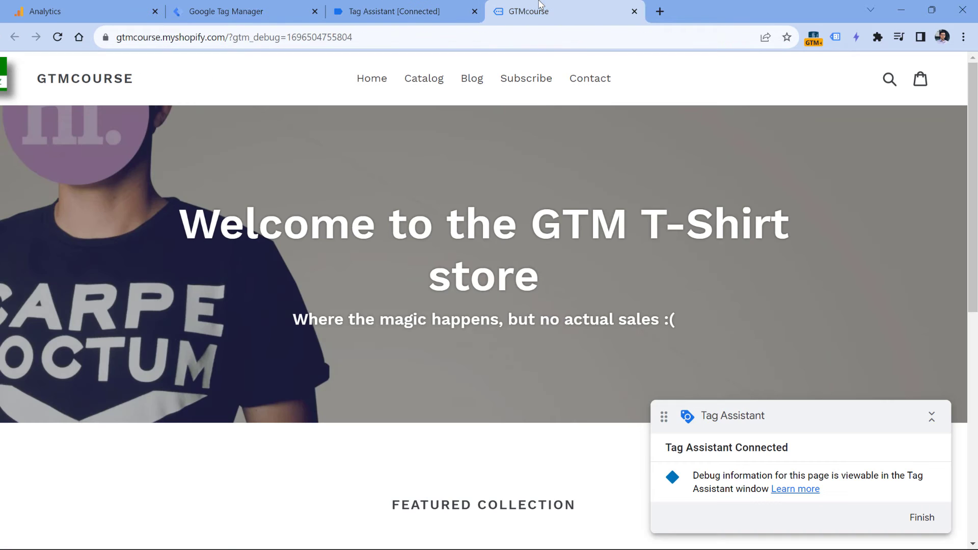
{"action": "left_click", "coordinate": [470, 80], "text": "ctrl"}
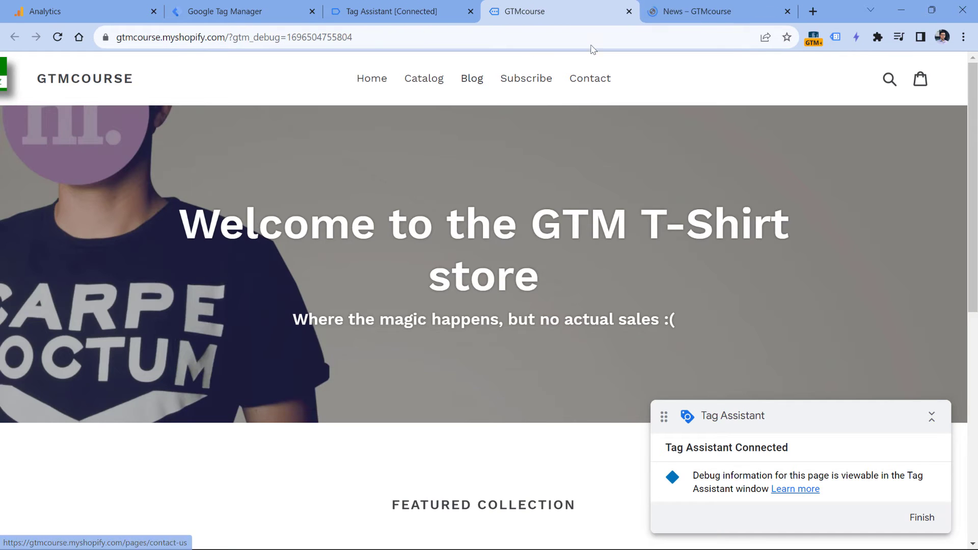
{"action": "middle_click", "coordinate": [732, 6]}
{"action": "left_click", "coordinate": [387, 11]}
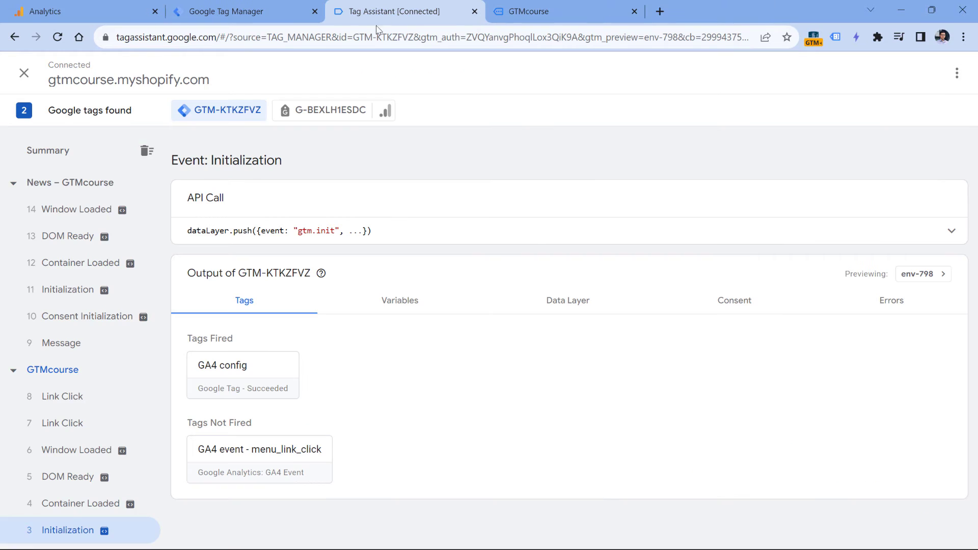
{"action": "scroll", "coordinate": [57, 285], "scroll_direction": "down", "scroll_amount": 2}
{"action": "left_click", "coordinate": [61, 376]}
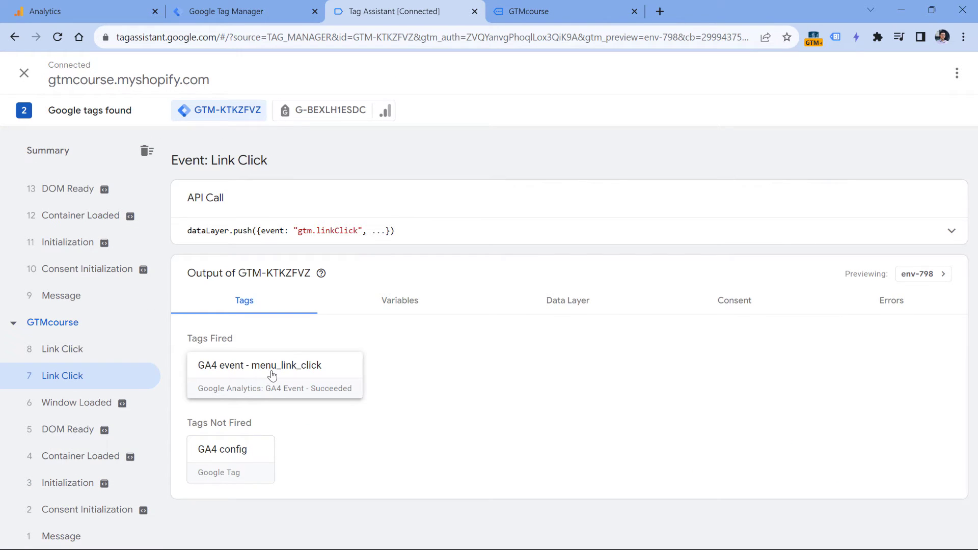
{"action": "left_click", "coordinate": [272, 375]}
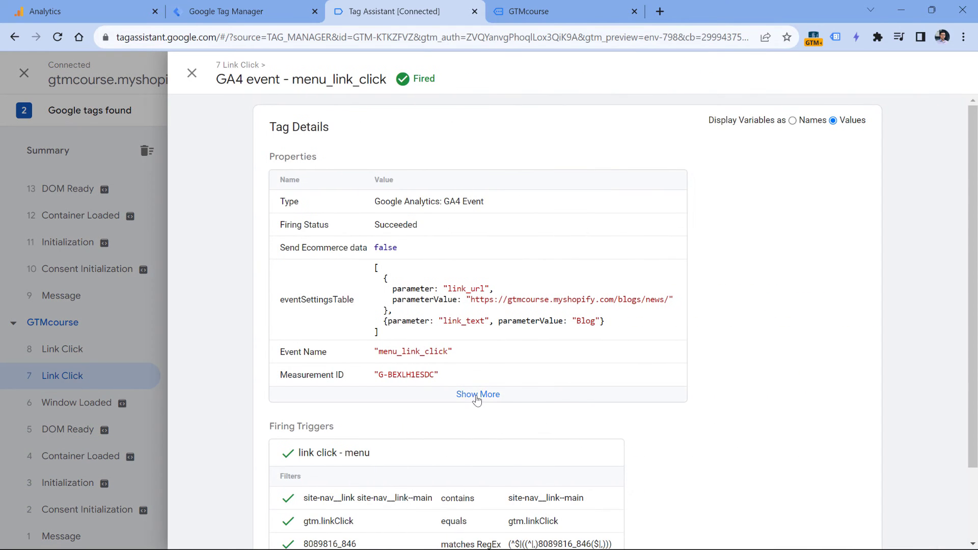
{"action": "left_click", "coordinate": [479, 394]}
{"action": "left_click_drag", "start_coordinate": [380, 399], "coordinate": [571, 402]}
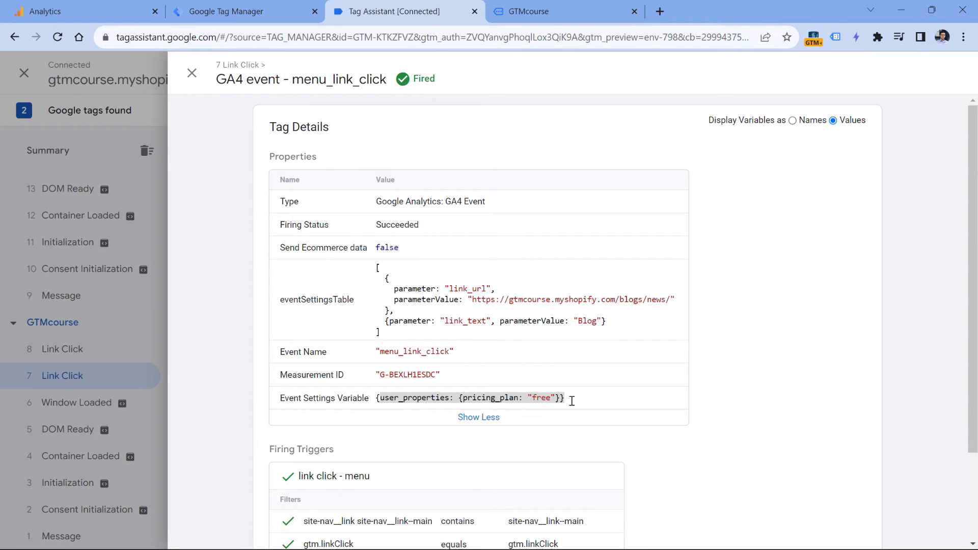
Open GA4 DebugView and check the page_view event's pricing_plan user property is free
{"action": "left_click", "coordinate": [90, 10]}
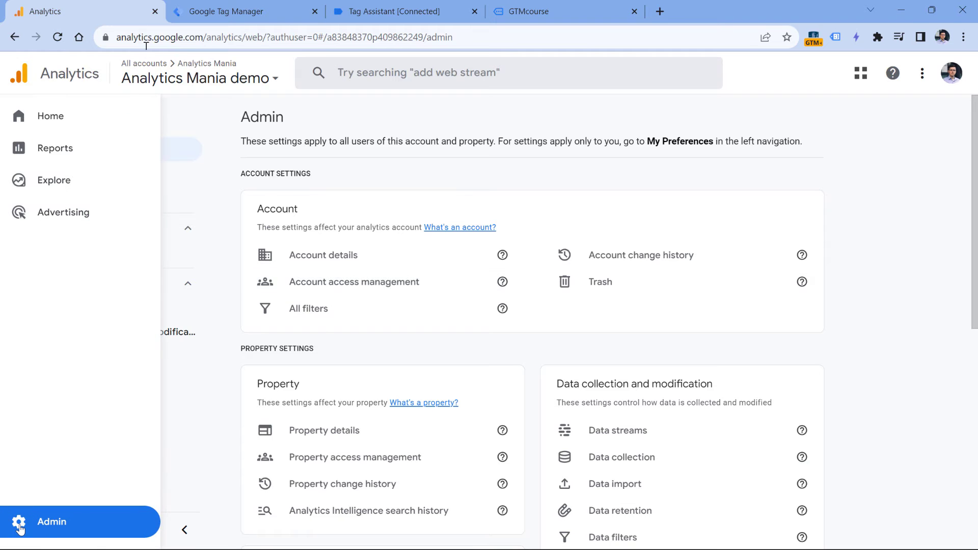
{"action": "scroll", "coordinate": [446, 325], "scroll_direction": "down", "scroll_amount": 7}
{"action": "left_click", "coordinate": [328, 464]}
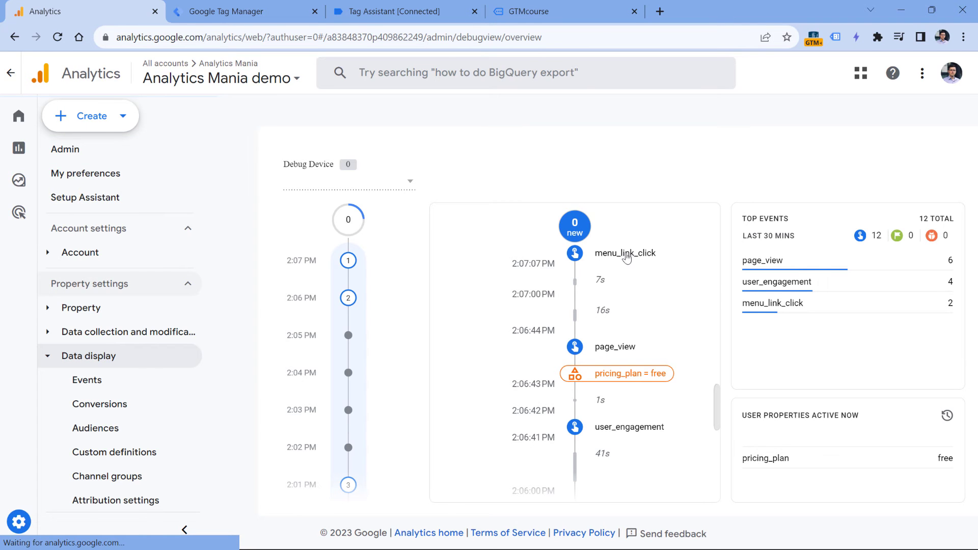
{"action": "left_click", "coordinate": [617, 348]}
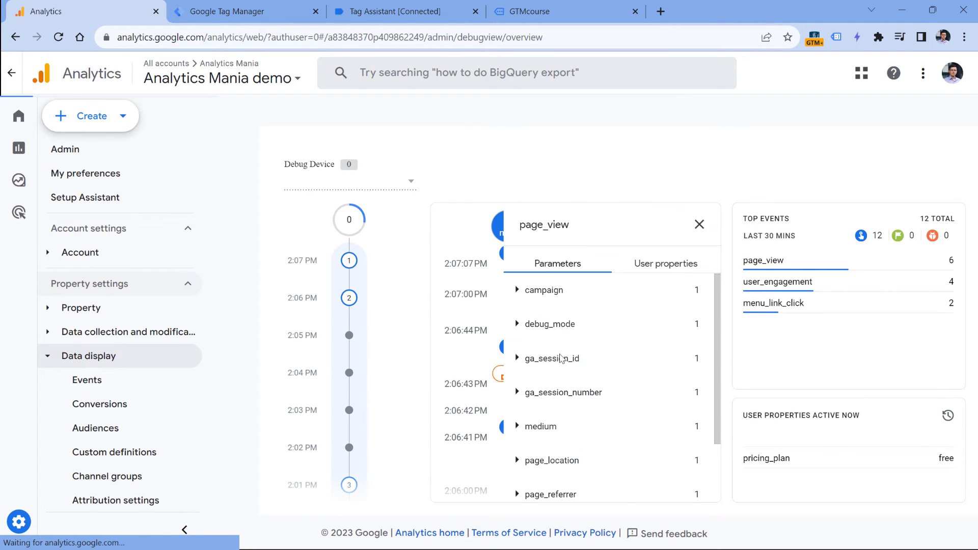
{"action": "left_click", "coordinate": [662, 265]}
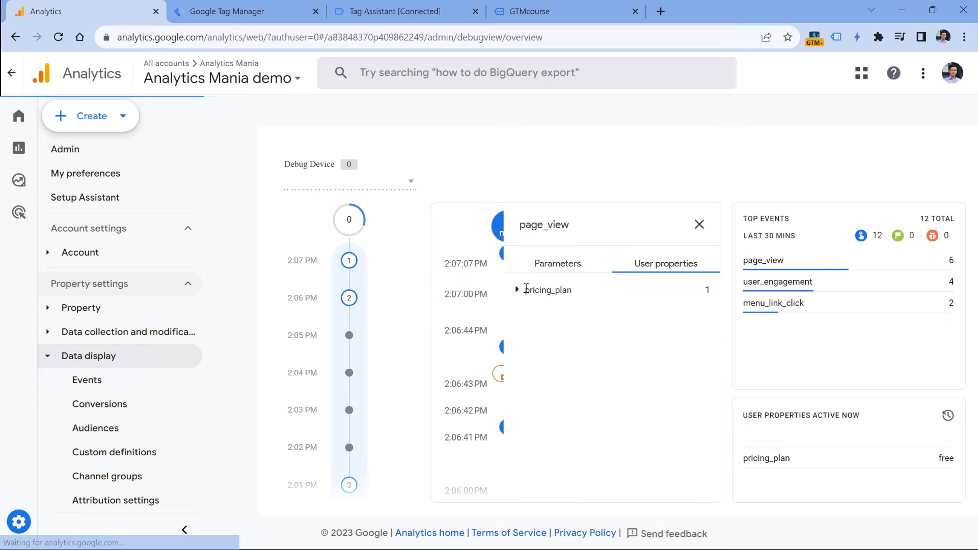
{"action": "left_click", "coordinate": [525, 291]}
{"action": "left_click", "coordinate": [699, 224]}
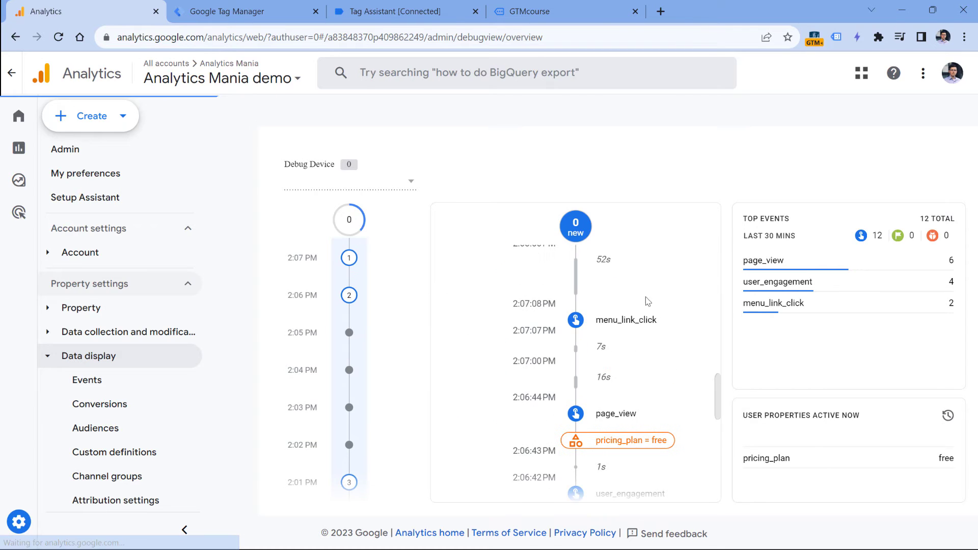
Check the menu_link_click event's pricing_plan user property is also free
{"action": "left_click", "coordinate": [624, 321]}
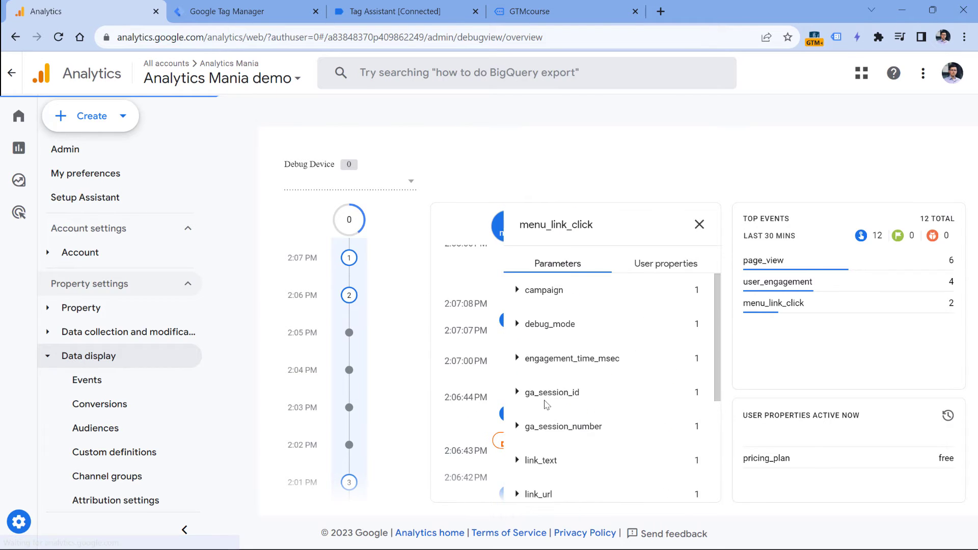
{"action": "scroll", "coordinate": [544, 409], "scroll_direction": "down", "scroll_amount": 2}
{"action": "left_click", "coordinate": [650, 265]}
{"action": "left_click", "coordinate": [519, 289]}
{"action": "left_click", "coordinate": [519, 291]}
{"action": "left_click", "coordinate": [699, 224]}
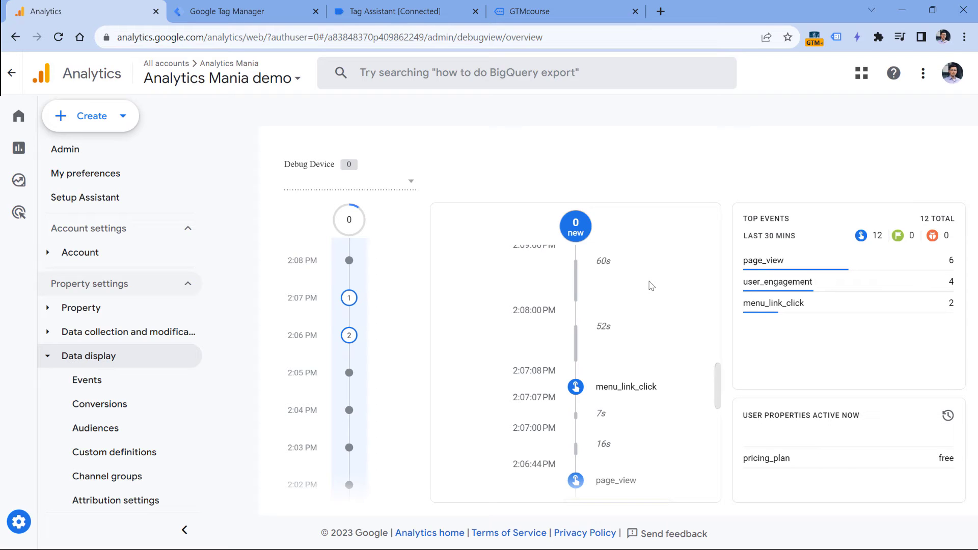
{"action": "scroll", "coordinate": [619, 350], "scroll_direction": "down", "scroll_amount": 3}
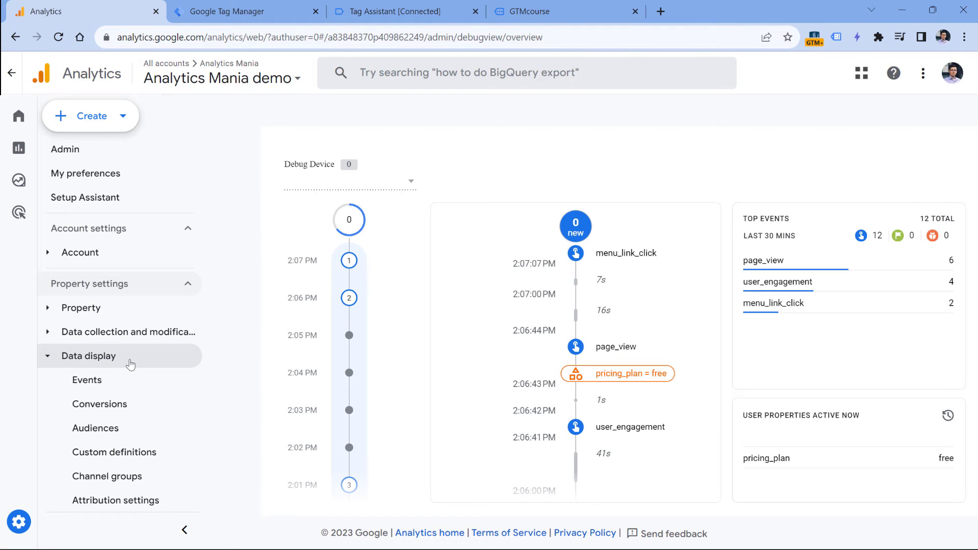
Start a new custom dimension named 'Pricing plan' with User scope
{"action": "left_click", "coordinate": [115, 453]}
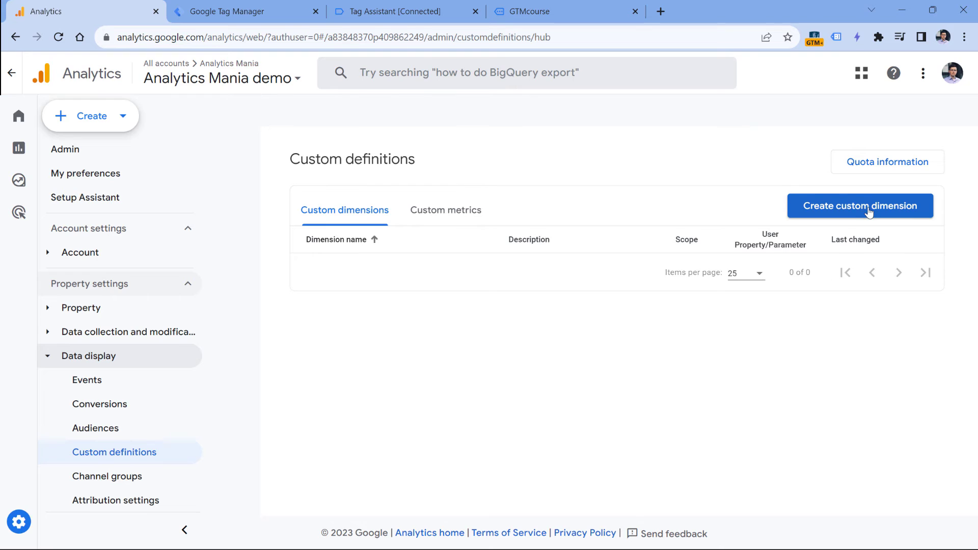
{"action": "left_click", "coordinate": [873, 213]}
{"action": "left_click", "coordinate": [695, 222]}
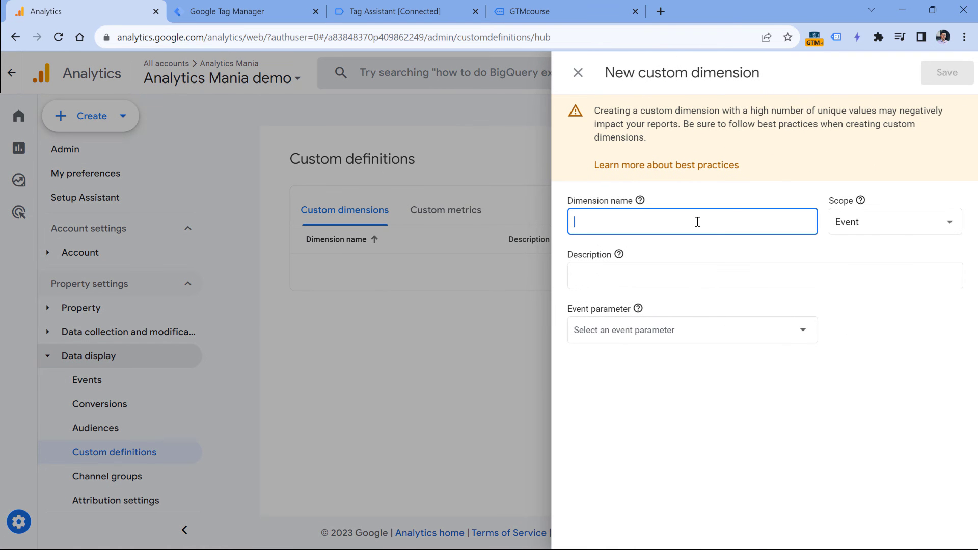
{"action": "type", "text": "Pricing plan"}
{"action": "left_click", "coordinate": [898, 222]}
{"action": "left_click", "coordinate": [871, 256]}
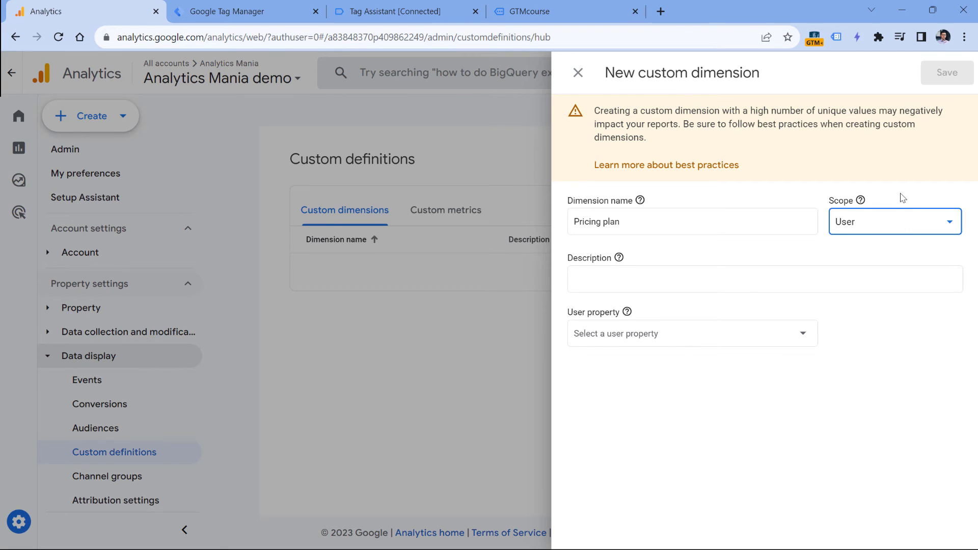
Set its user property to pricing_plan and save the dimension
{"action": "left_click", "coordinate": [615, 334]}
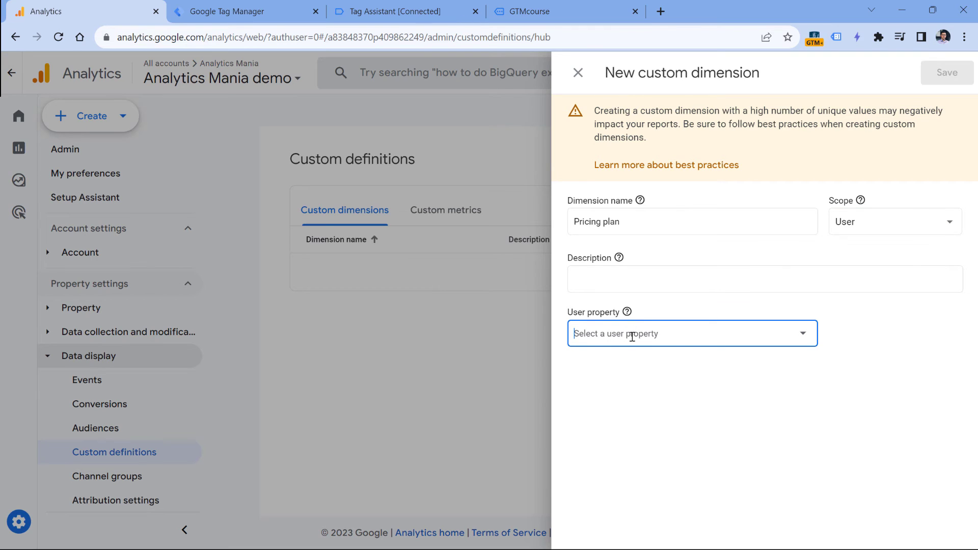
{"action": "left_click", "coordinate": [396, 14]}
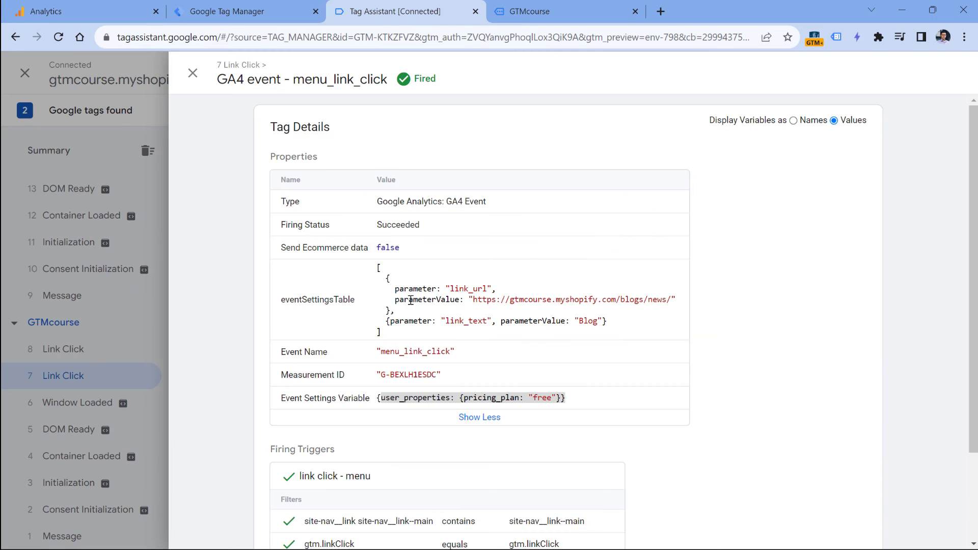
{"action": "double_click", "coordinate": [491, 398]}
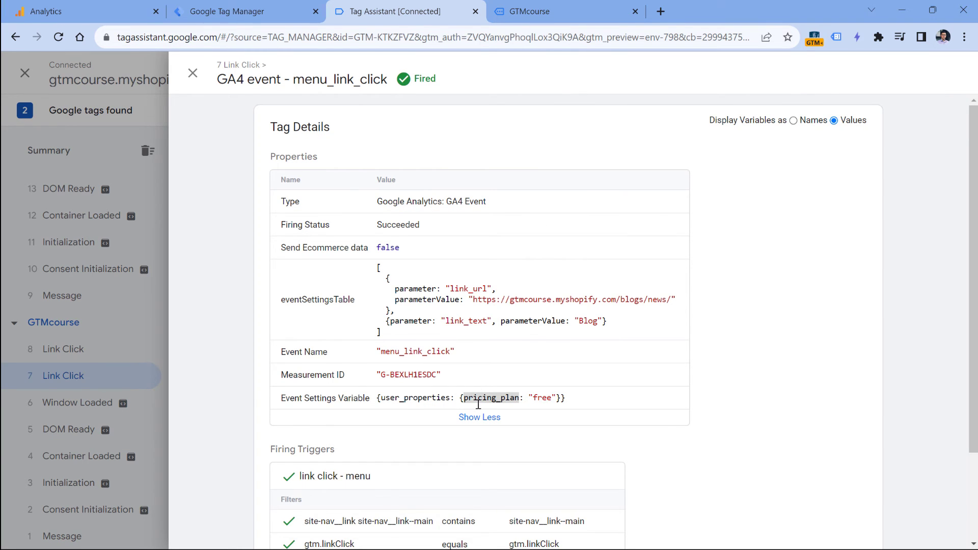
{"action": "right_click", "coordinate": [493, 400]}
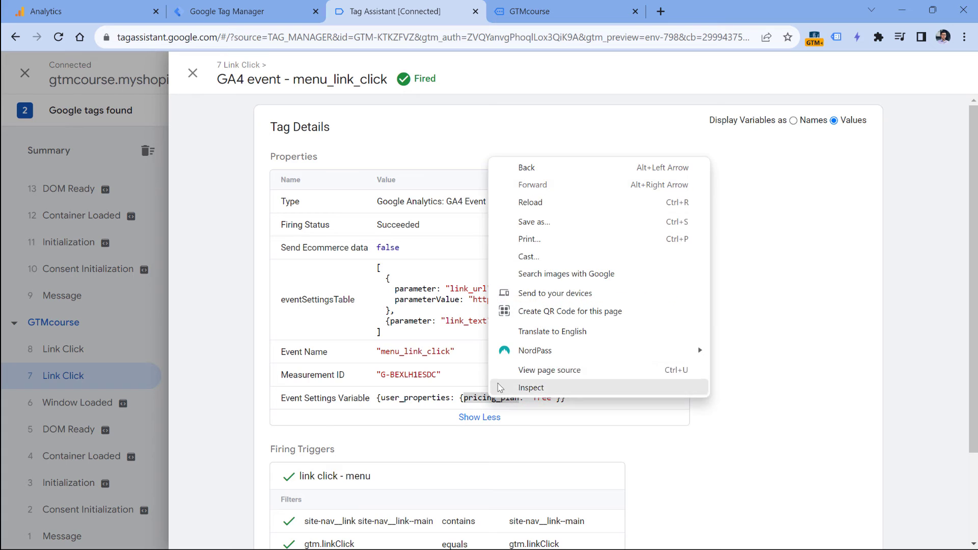
{"action": "left_click", "coordinate": [515, 256]}
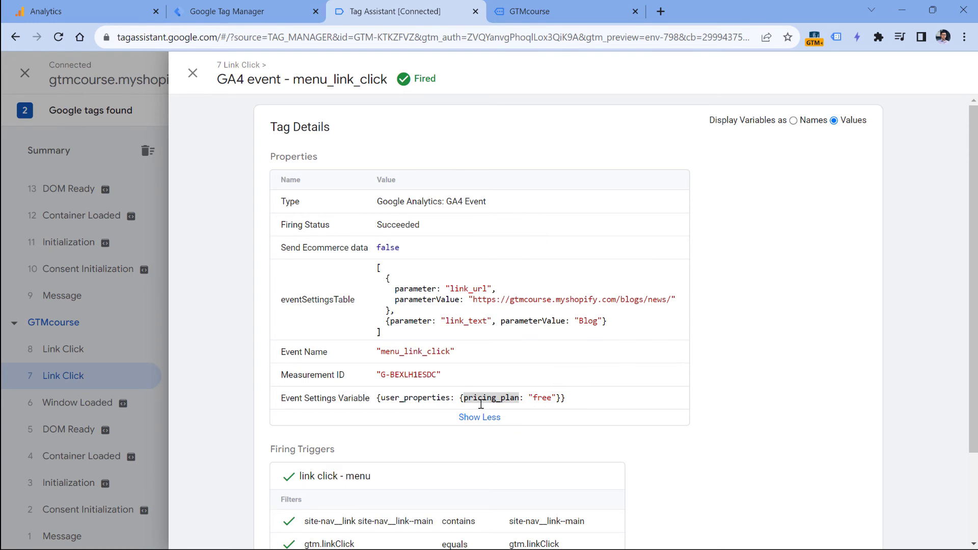
{"action": "left_click", "coordinate": [148, 12]}
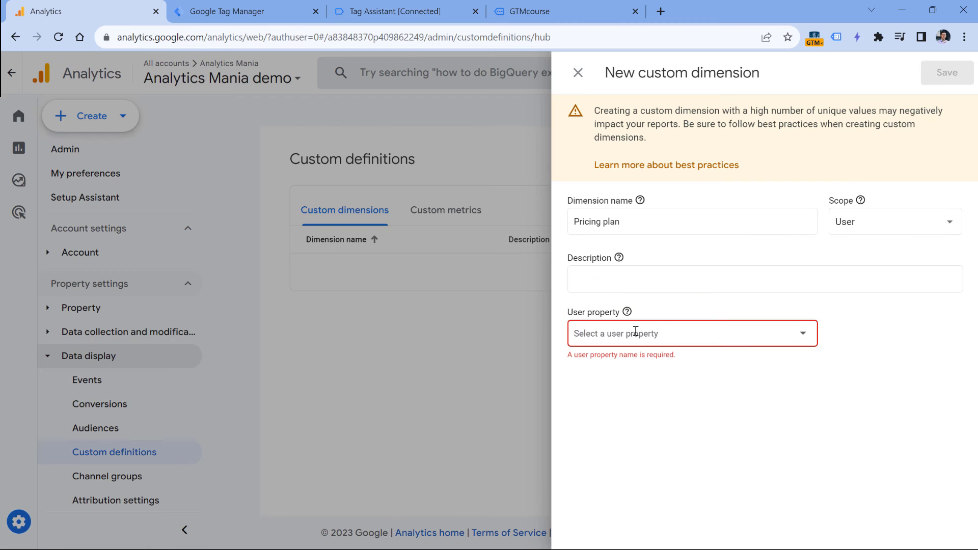
{"action": "type", "text": "pricing_plan"}
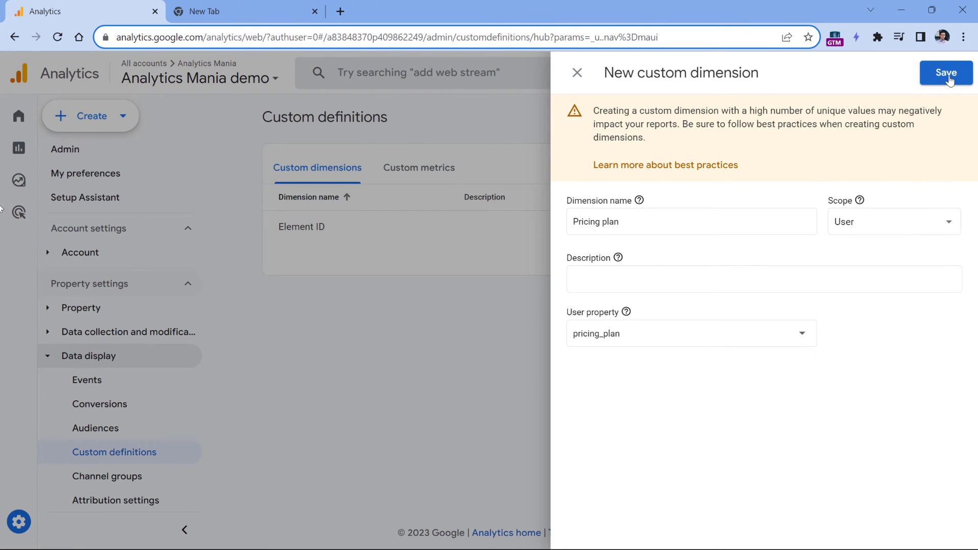
{"action": "left_click", "coordinate": [950, 76]}
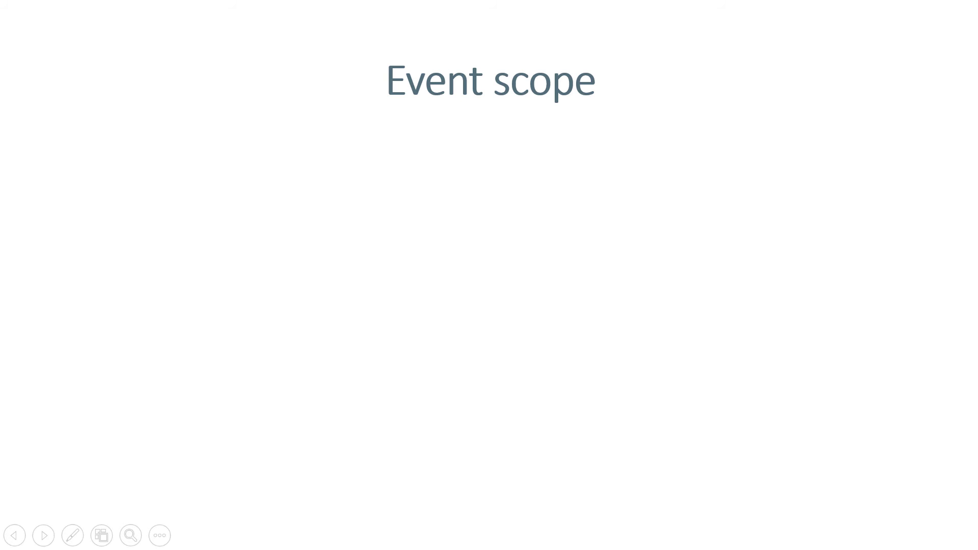
Advance the Event scope slide to reveal its page_view example
{"action": "key", "text": "Right"}
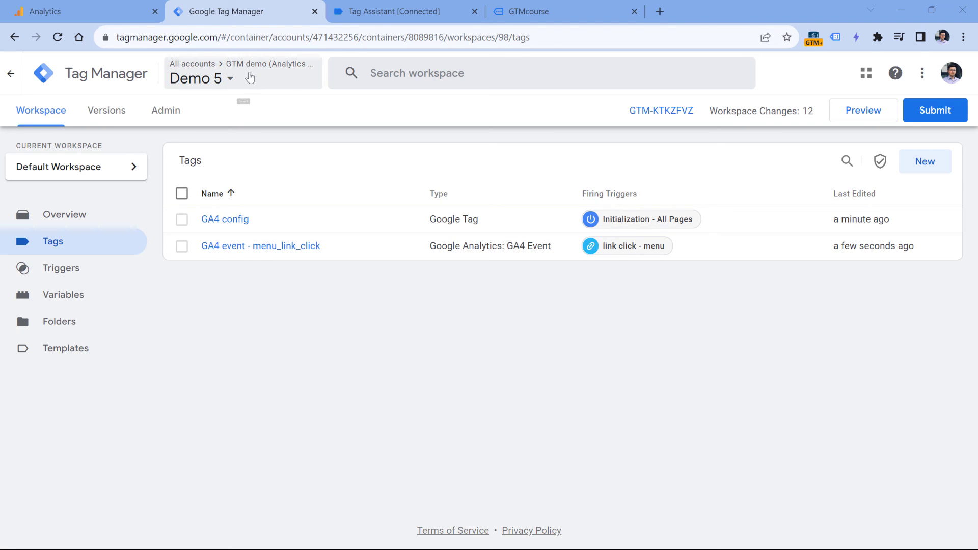
{"action": "left_click", "coordinate": [937, 112]}
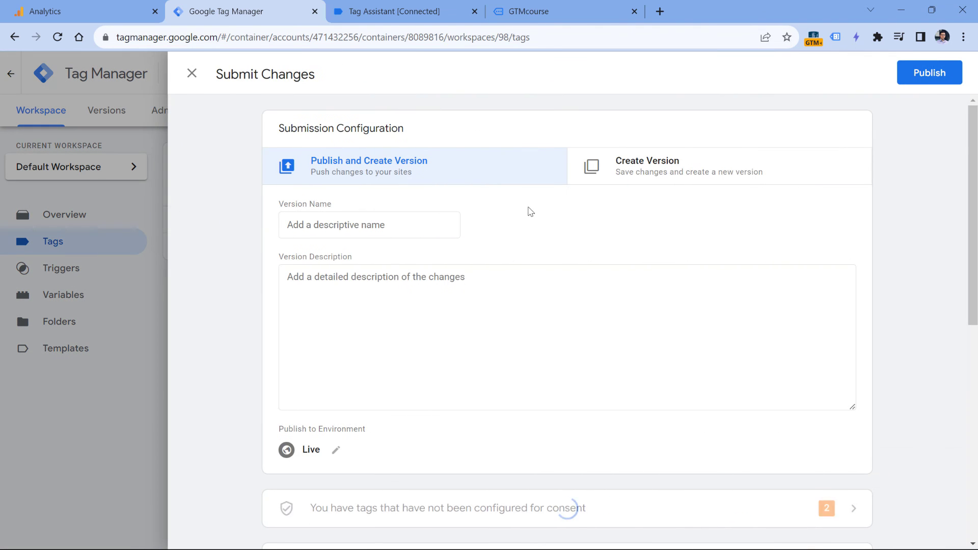
{"action": "left_click", "coordinate": [191, 74]}
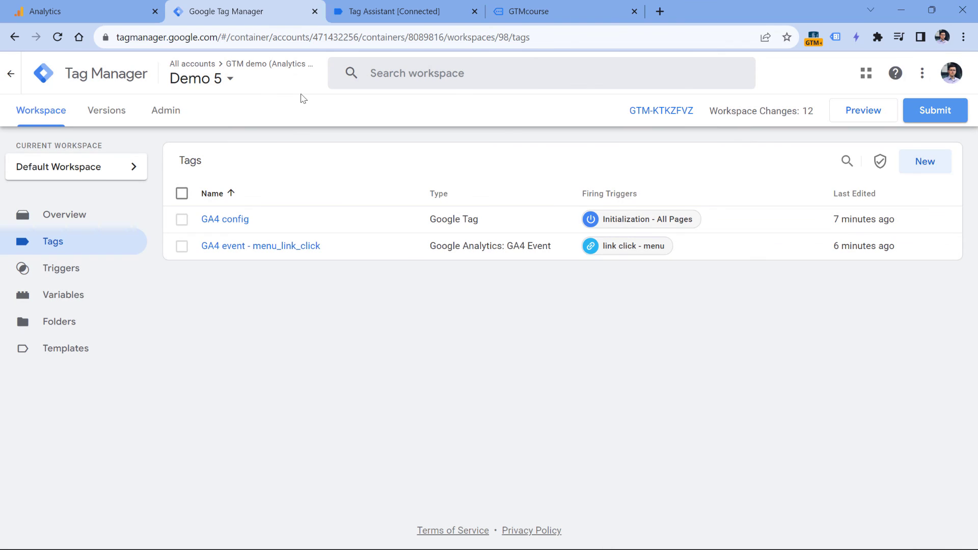